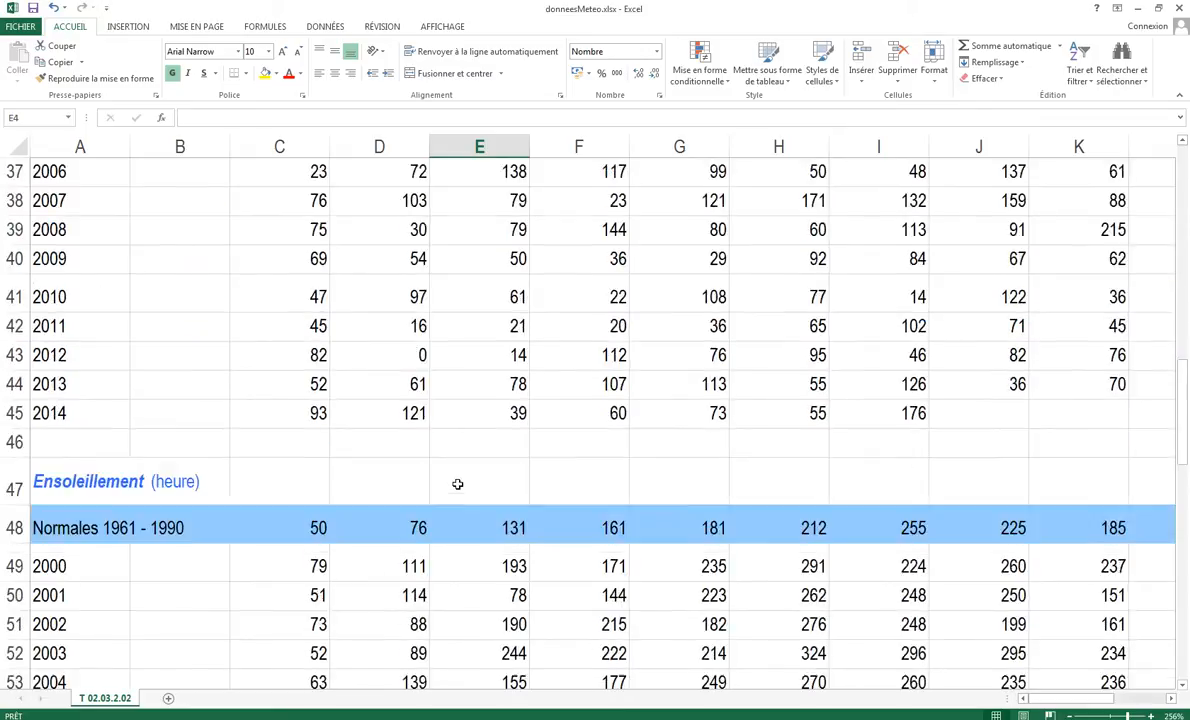
Step: Switch the worksheet to page layout view and check how the weather table is split across pages
scroll(457, 483, "up", 12)
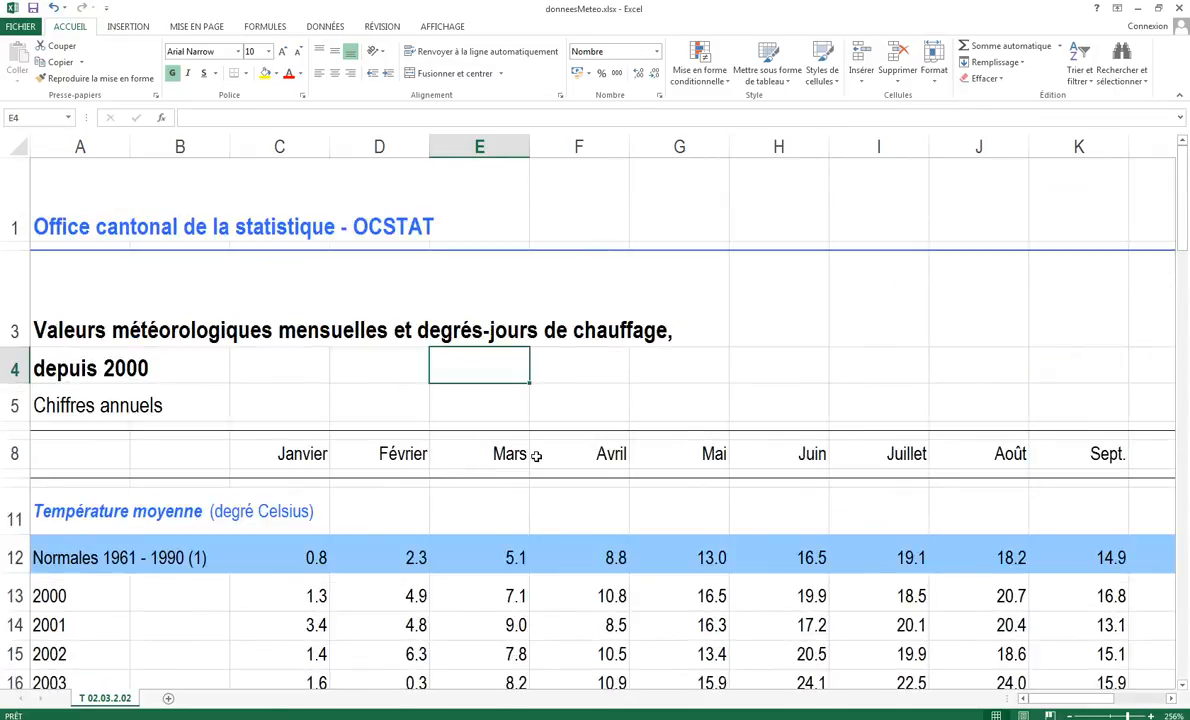
left_click_drag(1062, 698, 1029, 697)
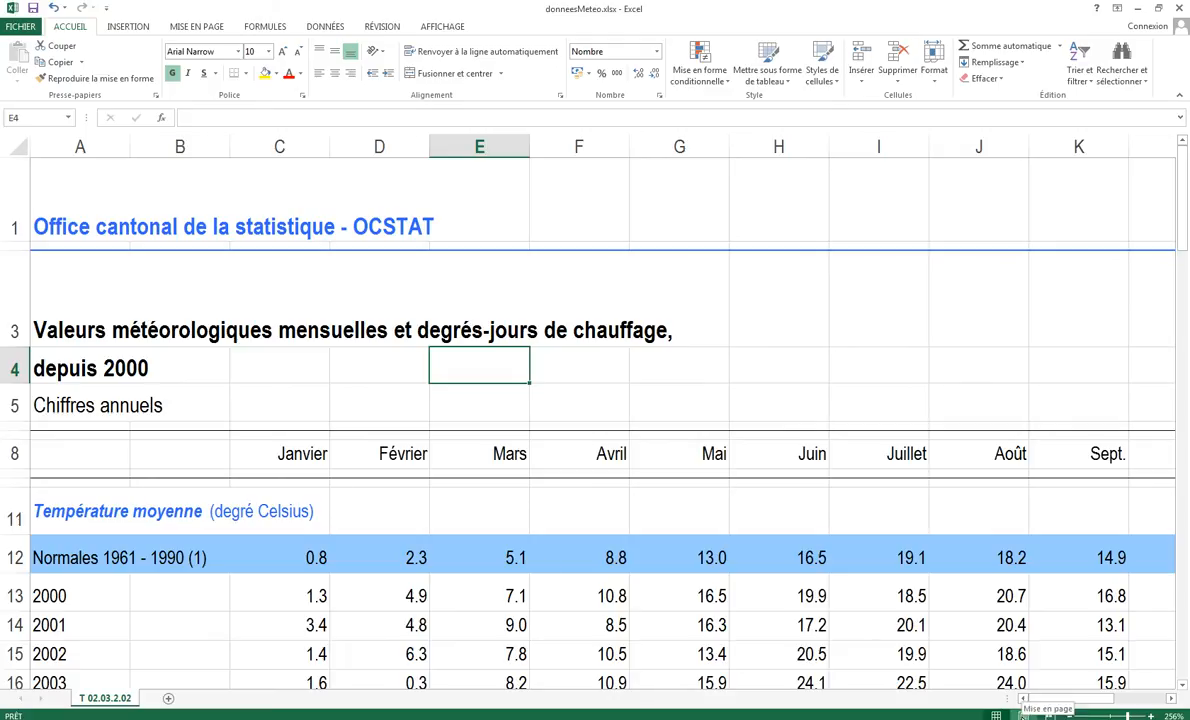
left_click(1022, 713)
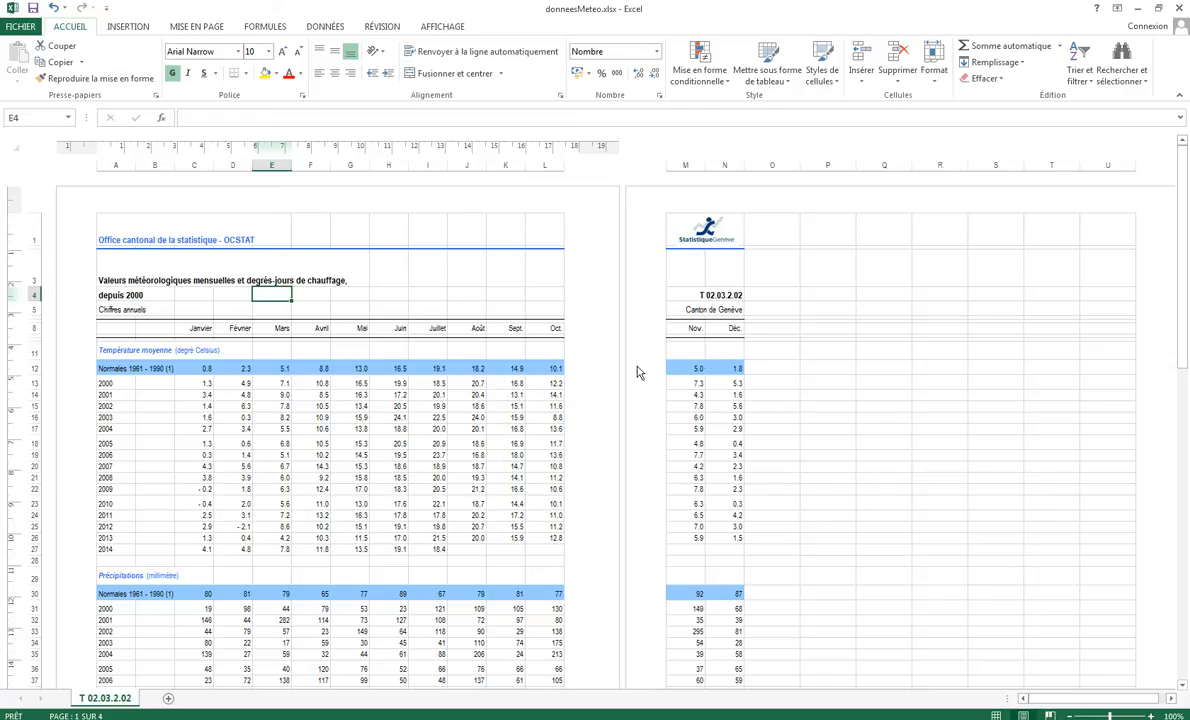
scroll(475, 476, "down", 20)
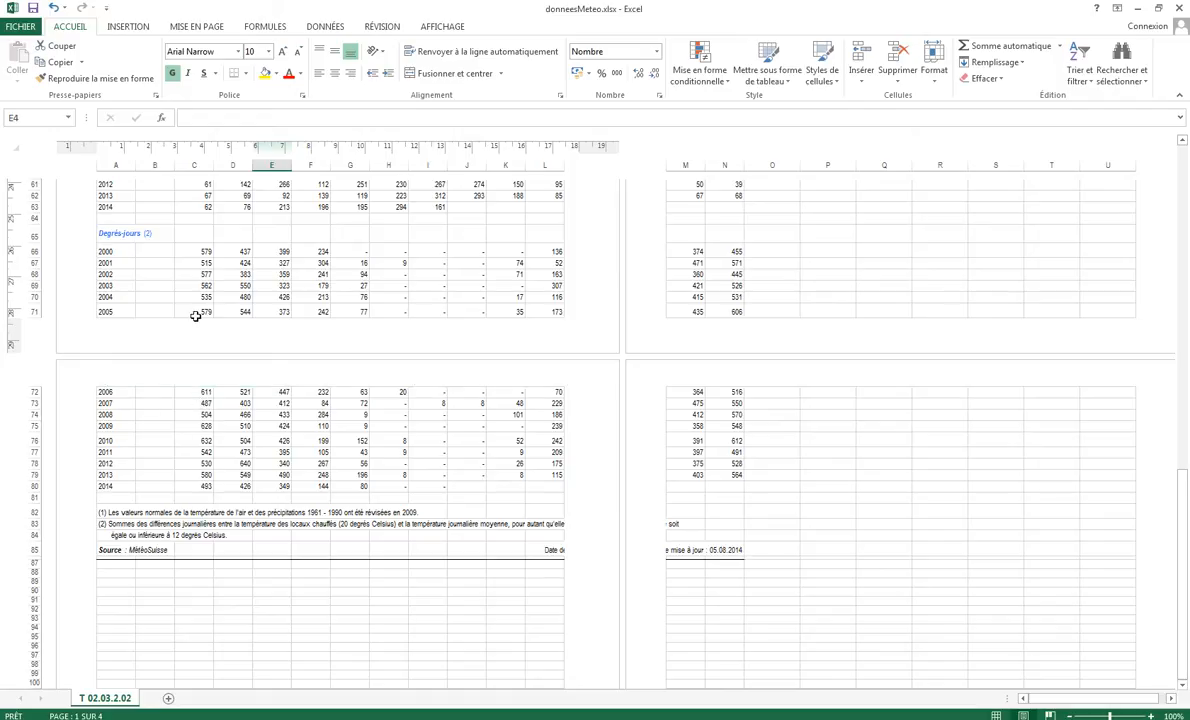
scroll(210, 330, "up", 12)
scroll(219, 348, "up", 8)
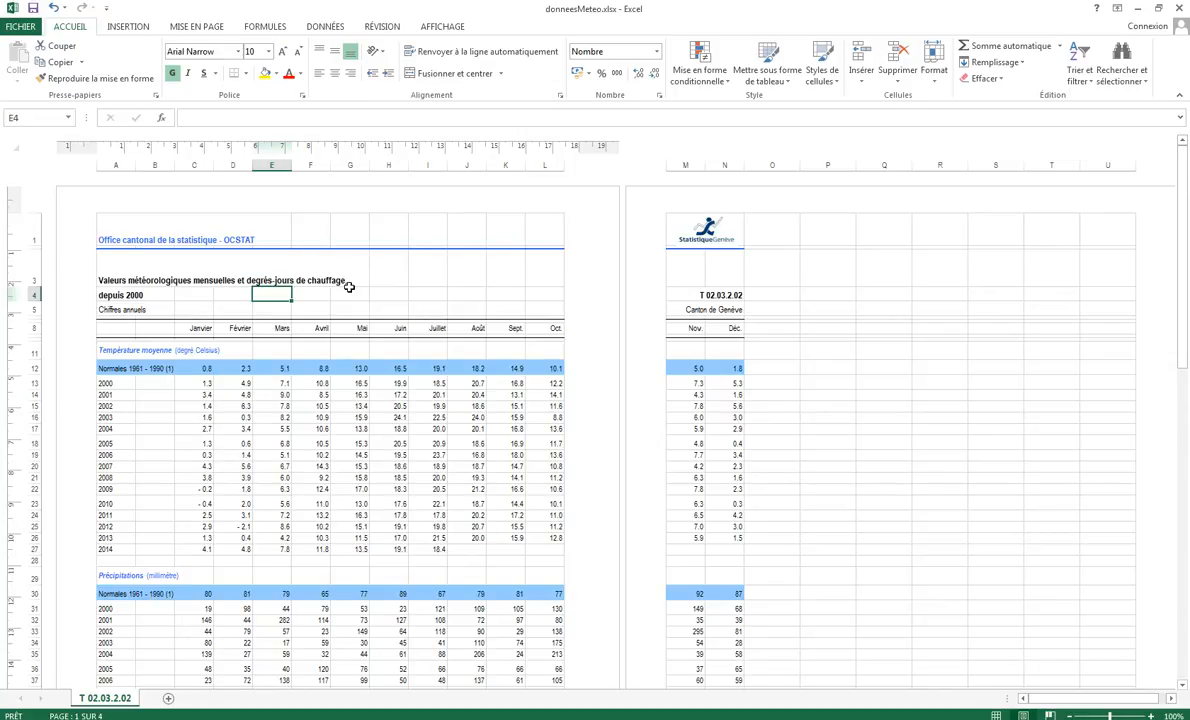
Step: Review the custom page margins and accept the existing values
left_click(199, 27)
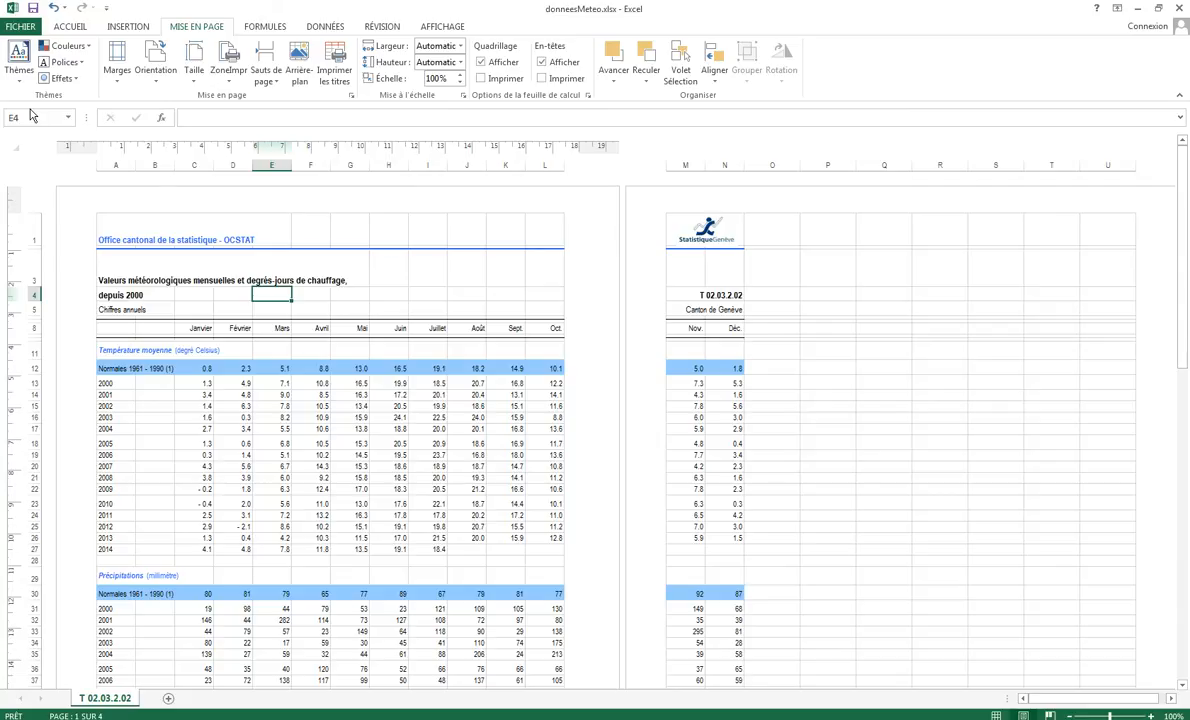
left_click(118, 82)
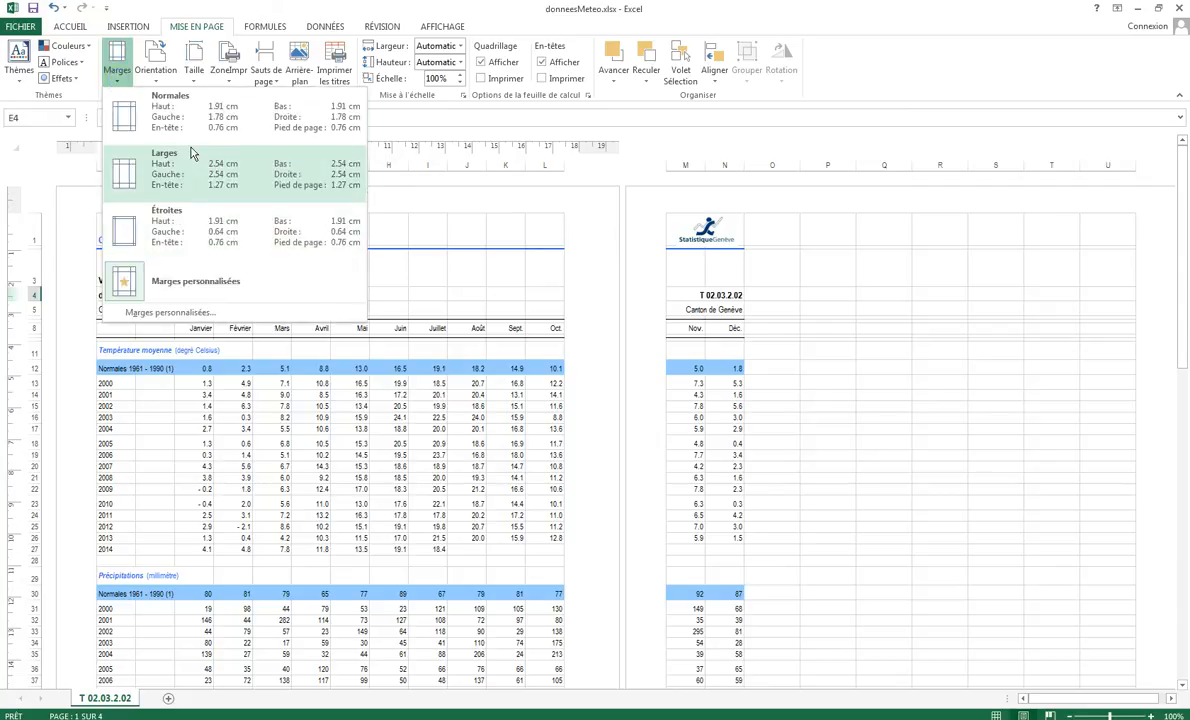
left_click(173, 313)
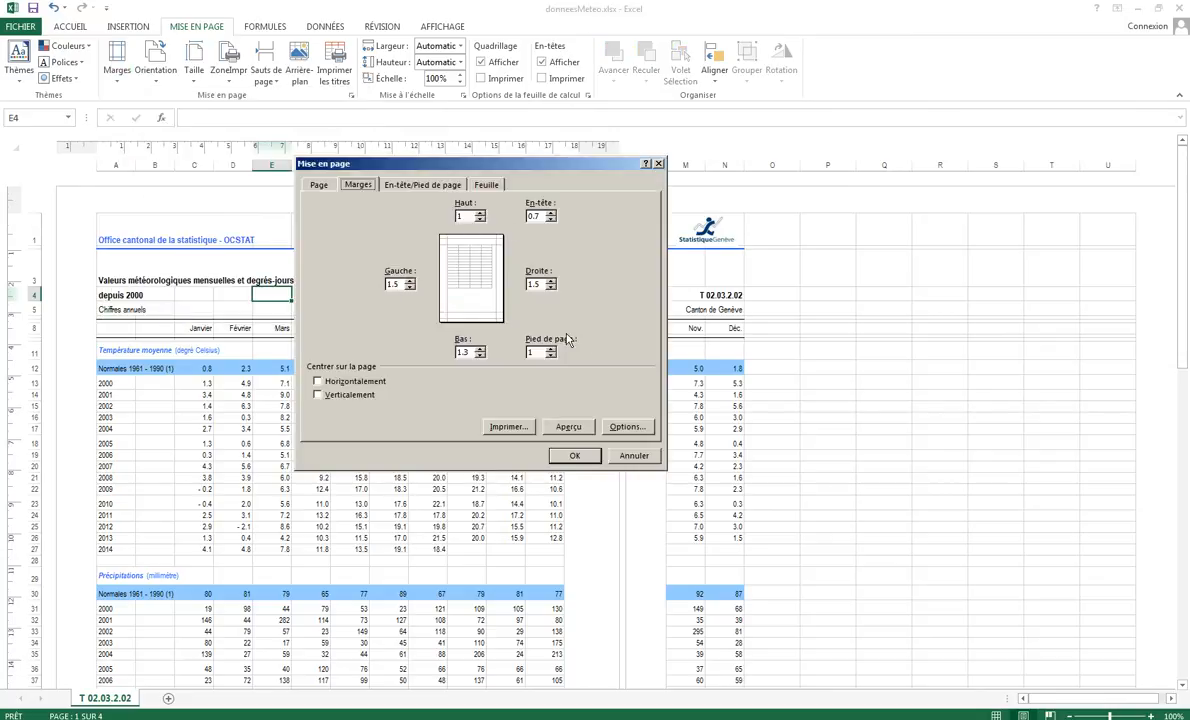
left_click(578, 458)
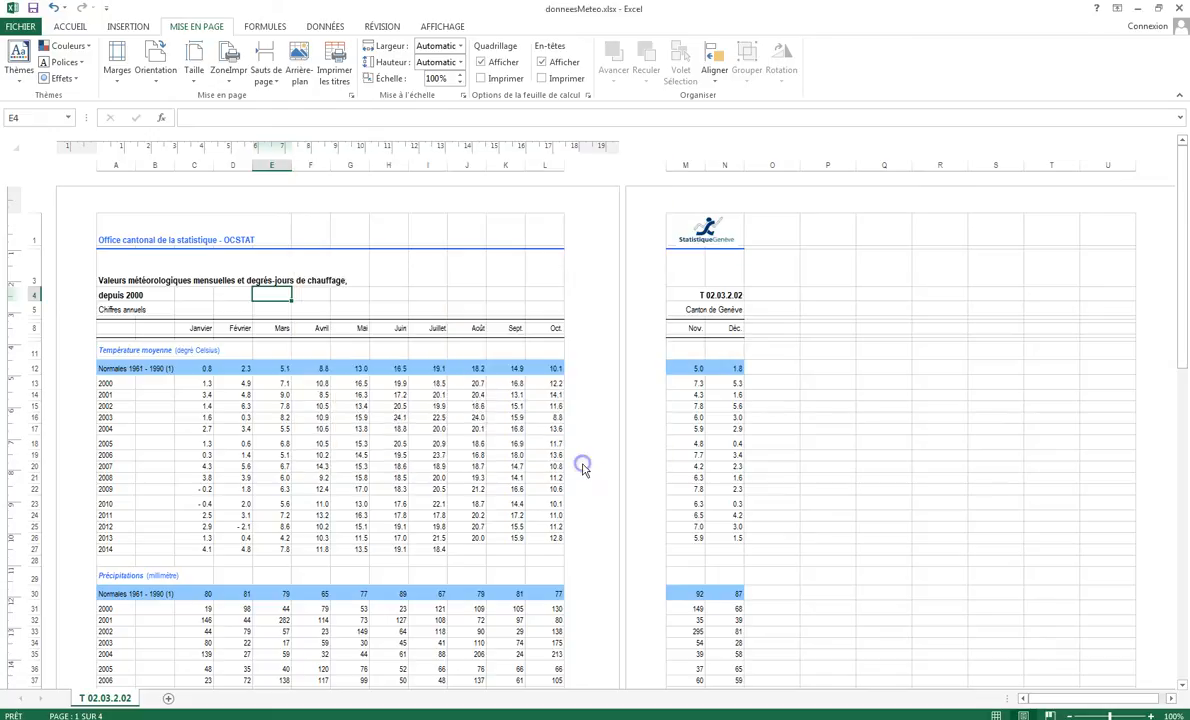
Step: Check the page orientation choices and the list of available paper sizes
left_click(157, 70)
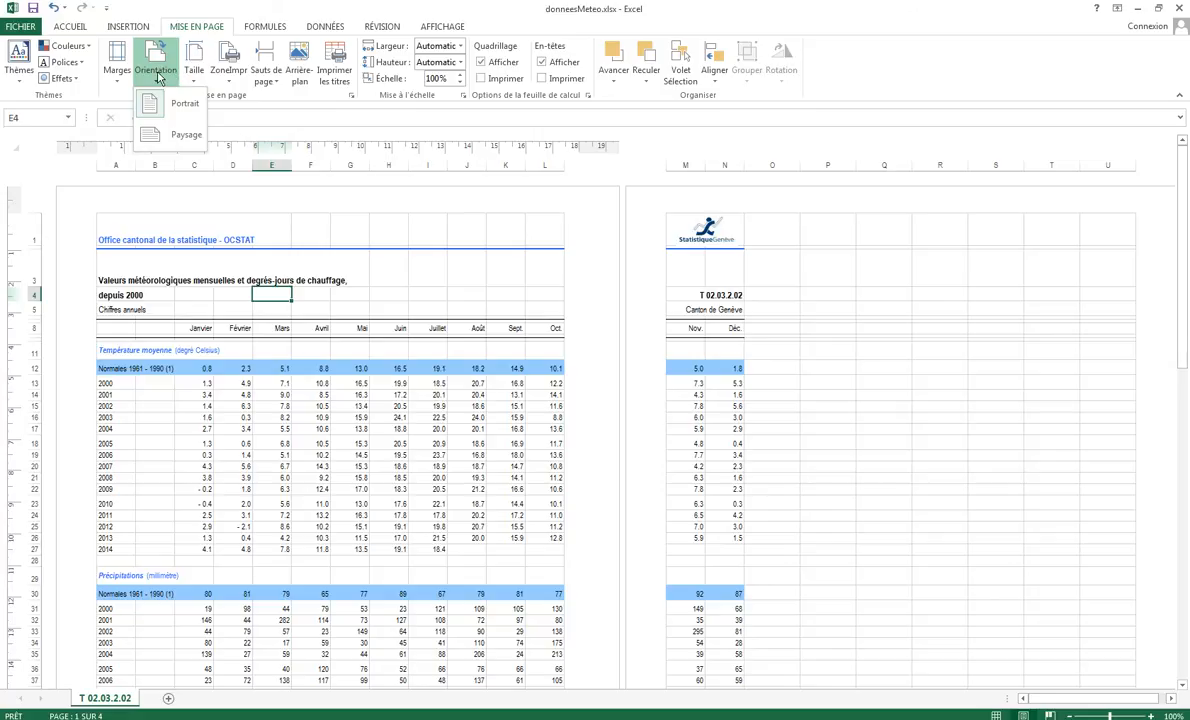
left_click(194, 72)
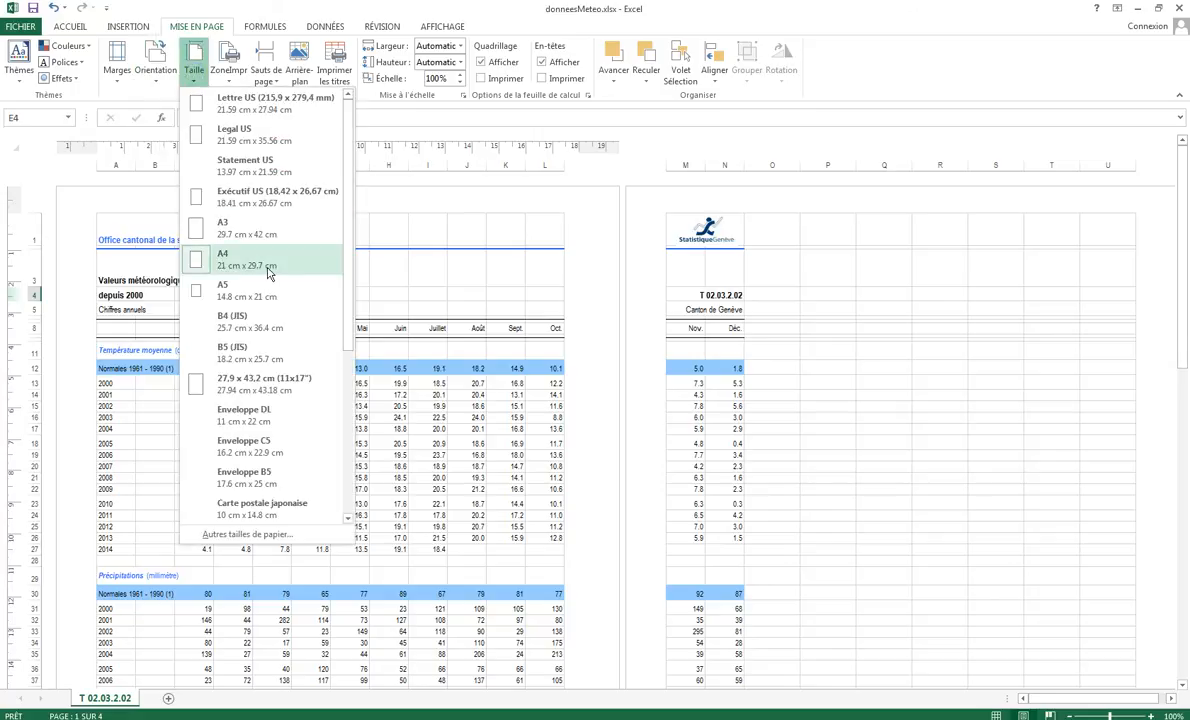
left_click(192, 70)
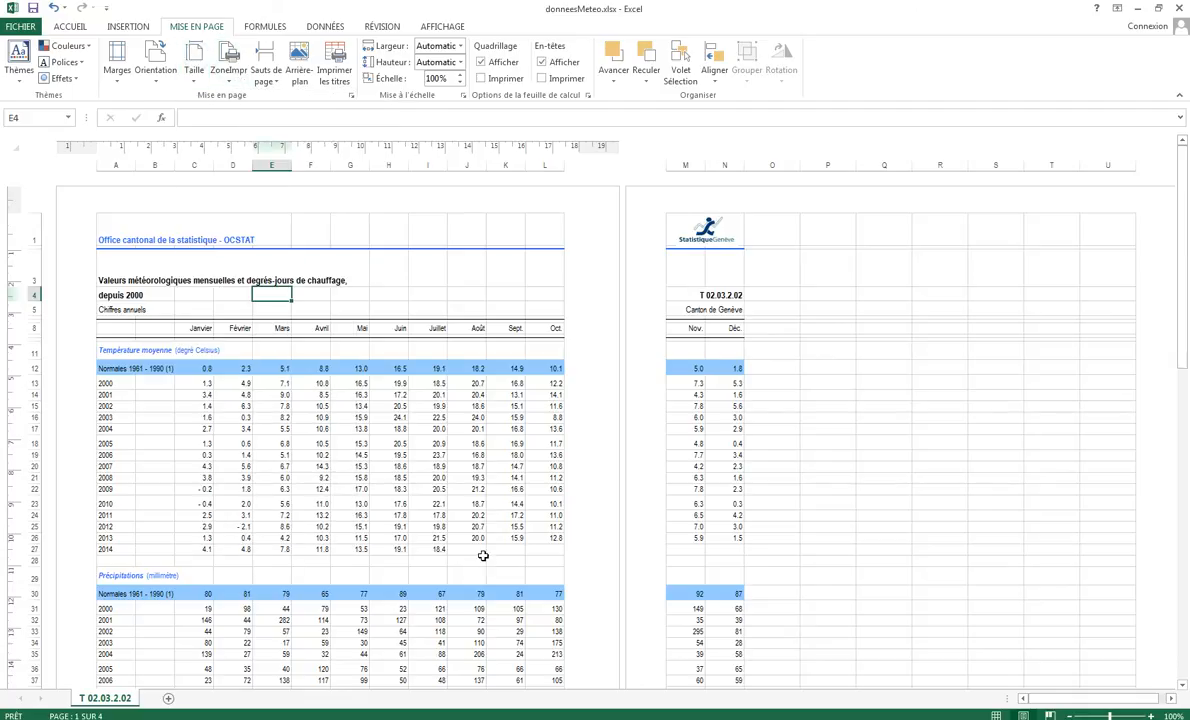
left_click_drag(555, 504, 309, 387)
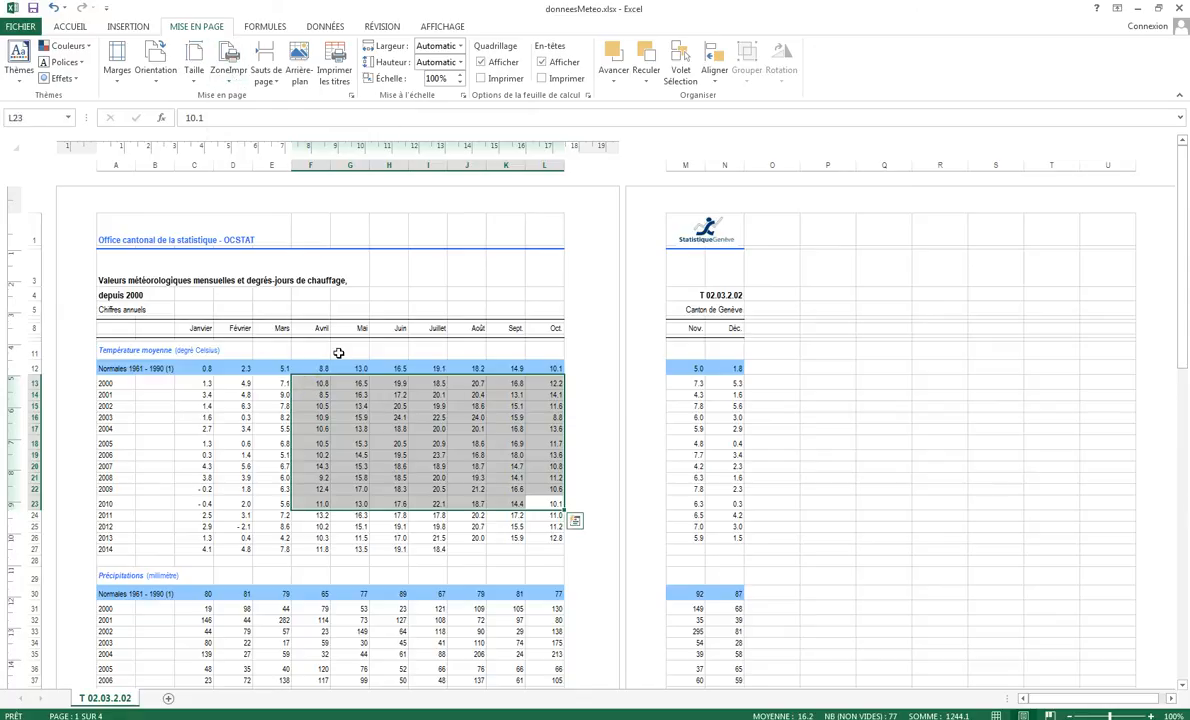
left_click(310, 294)
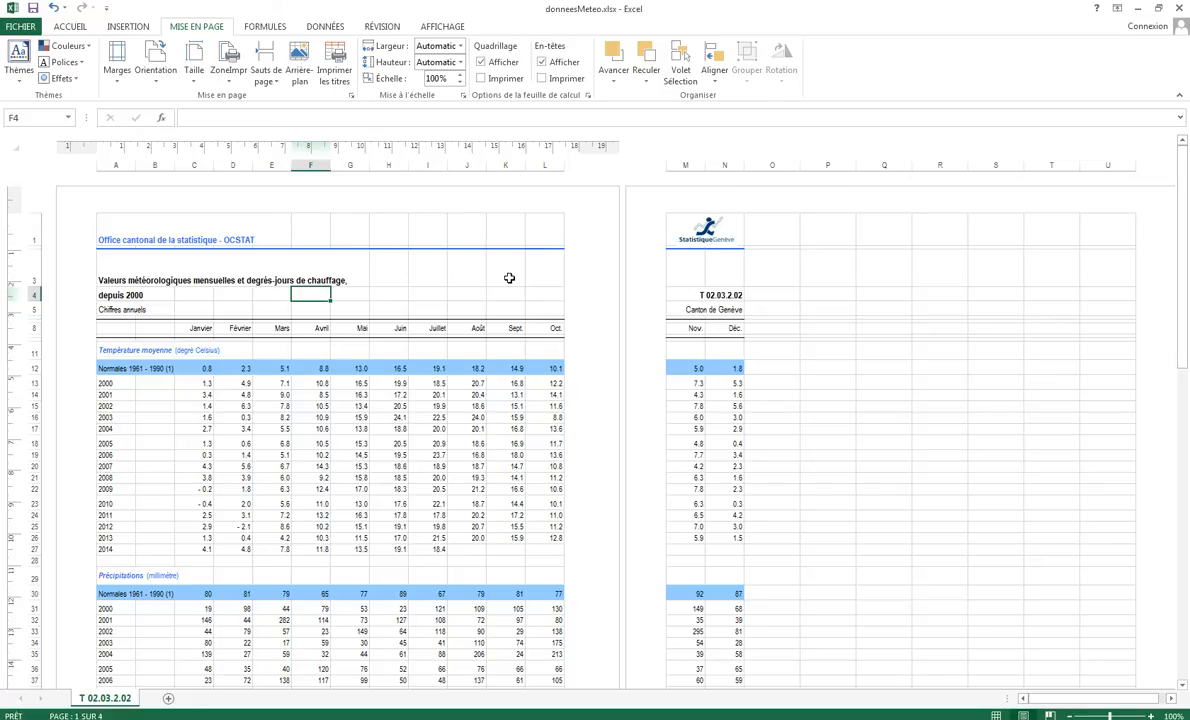
Step: Turn the display of the gridlines off and on again, and do the same for the row and column headings
left_click(481, 63)
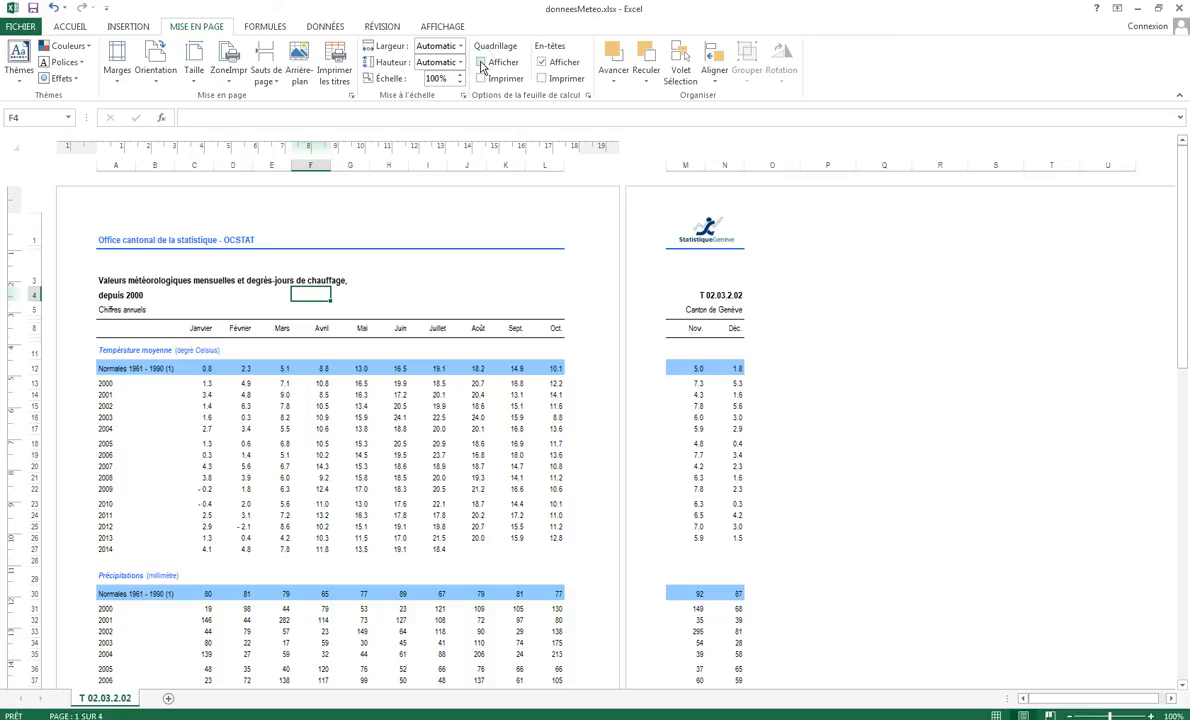
left_click(481, 62)
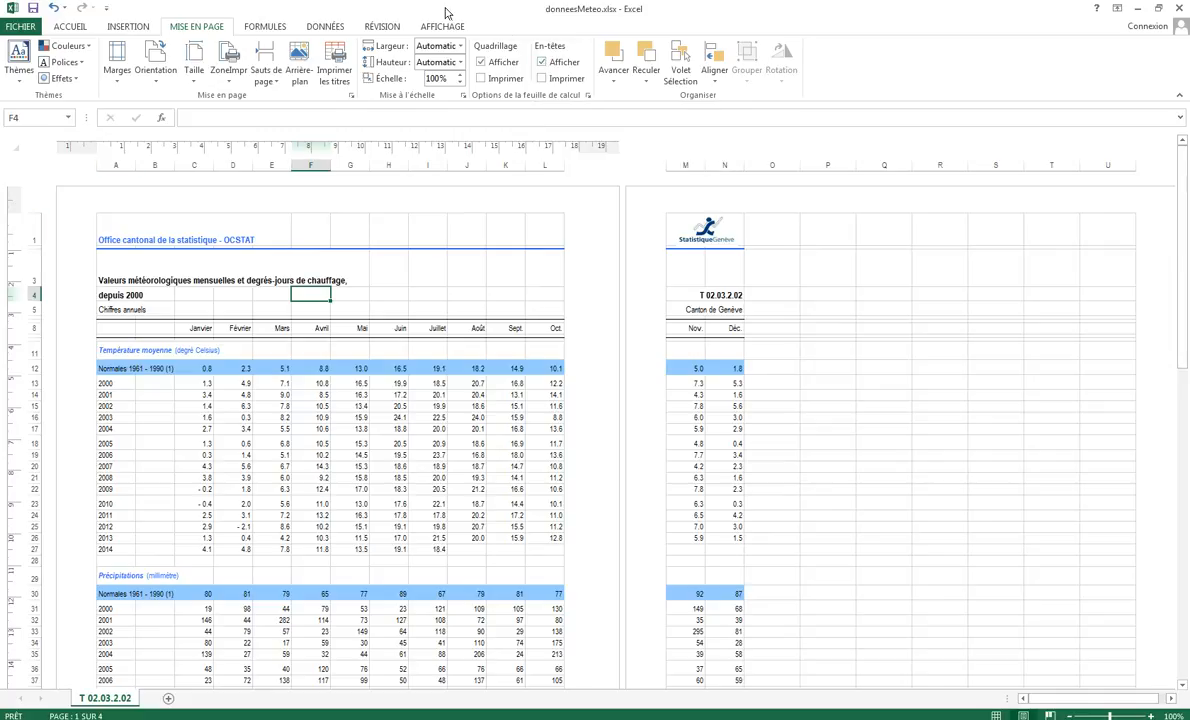
left_click(541, 63)
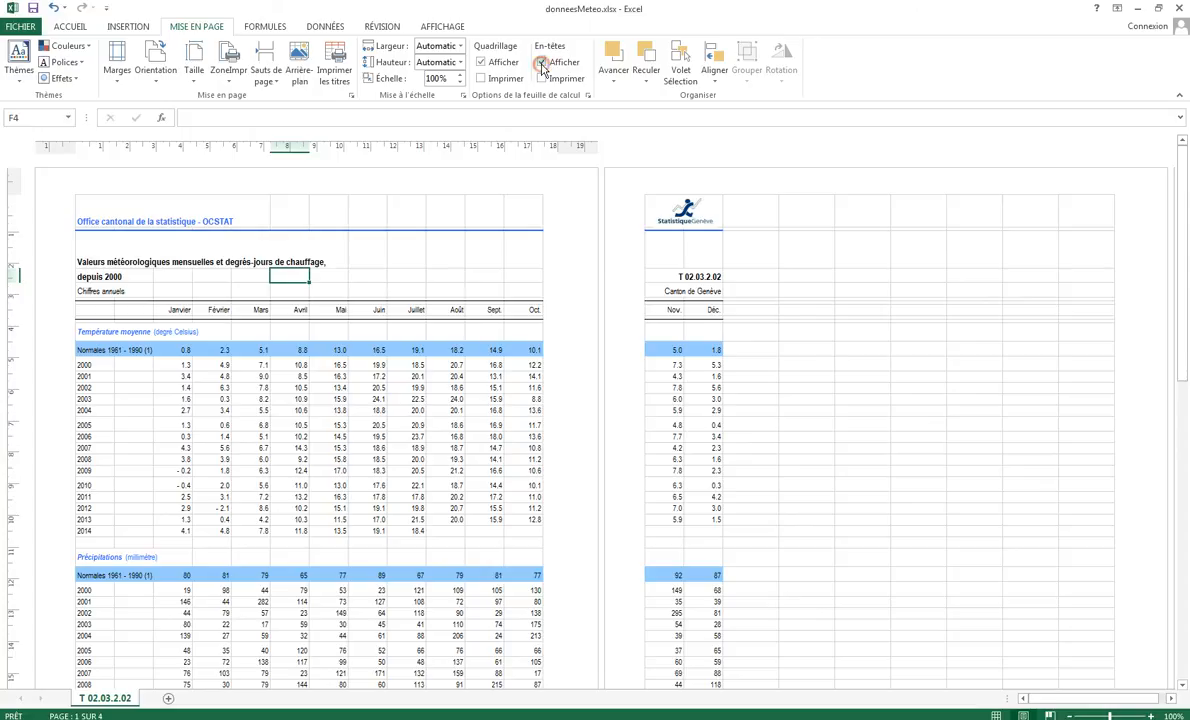
left_click(541, 63)
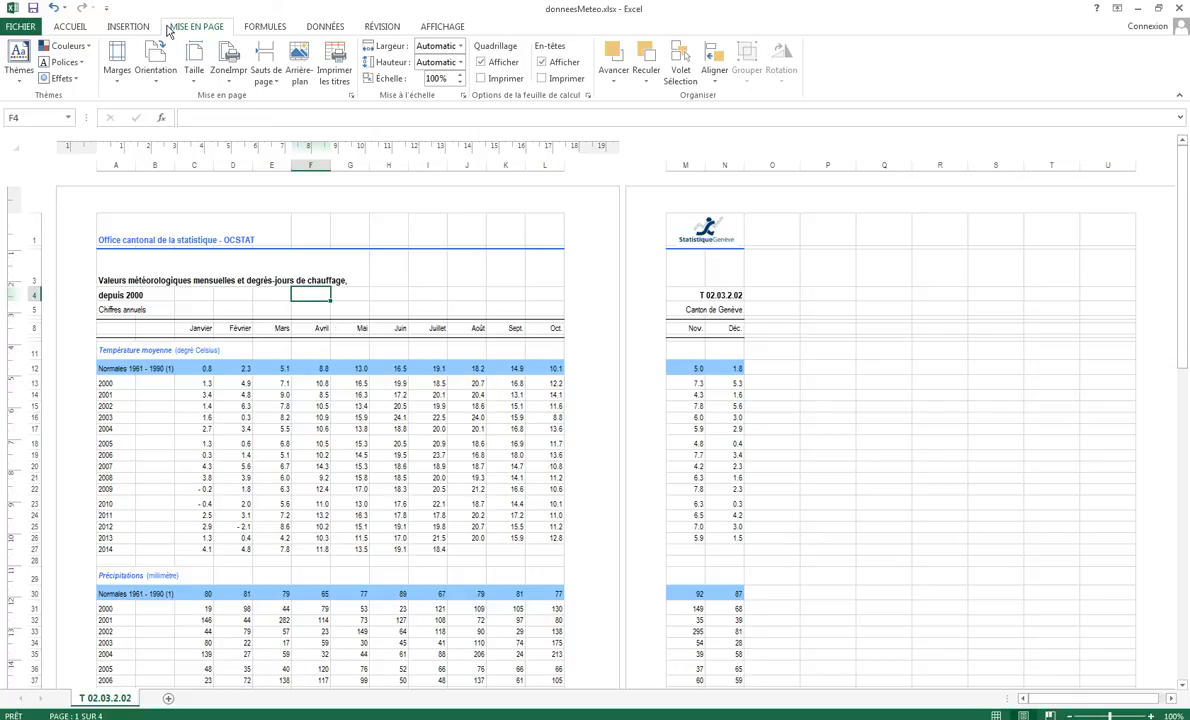
left_click(155, 70)
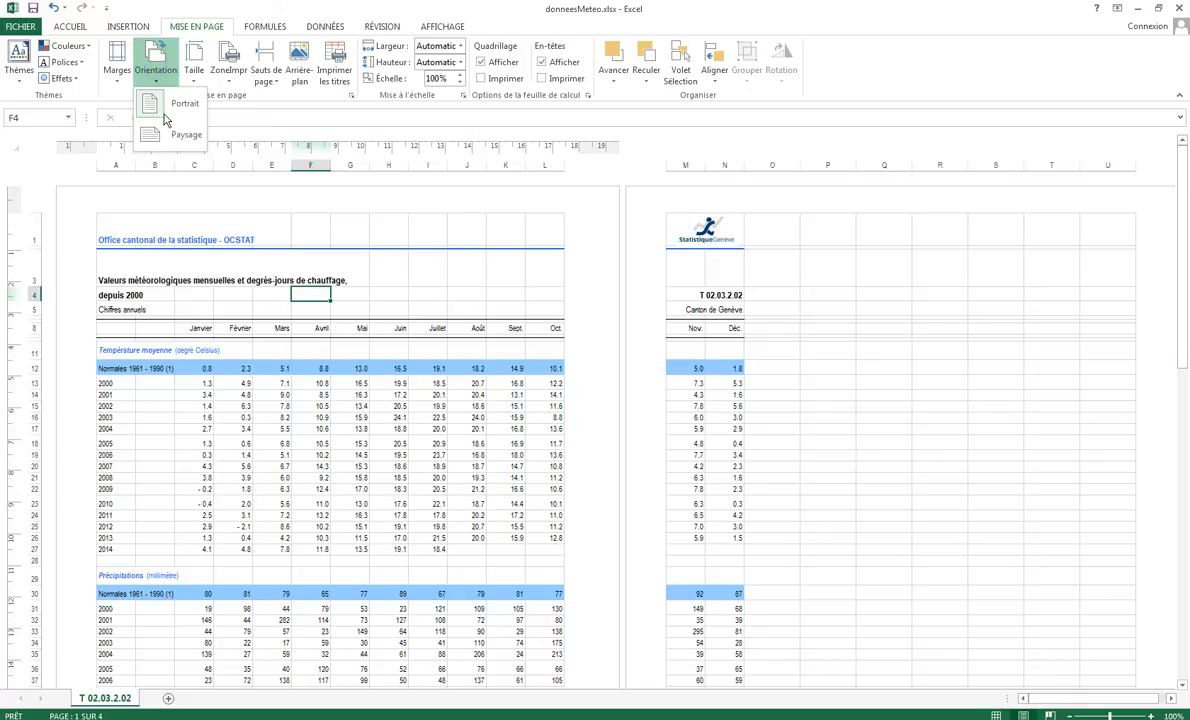
left_click(447, 254)
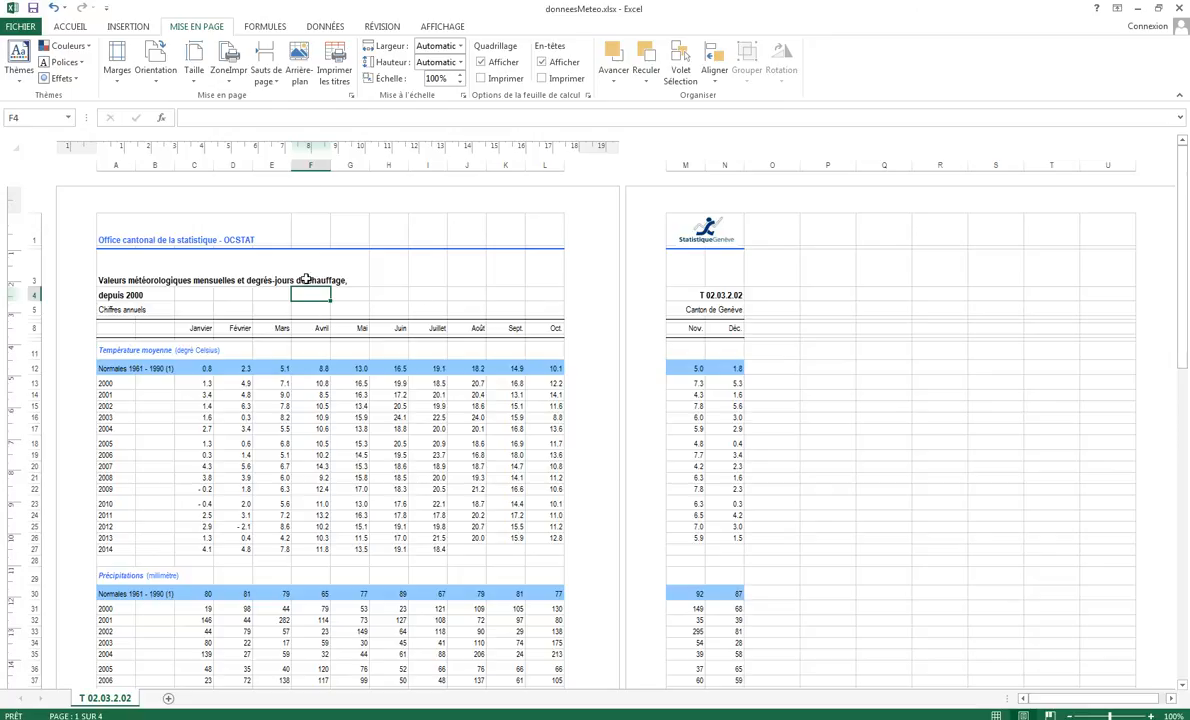
left_click_drag(233, 168, 380, 163)
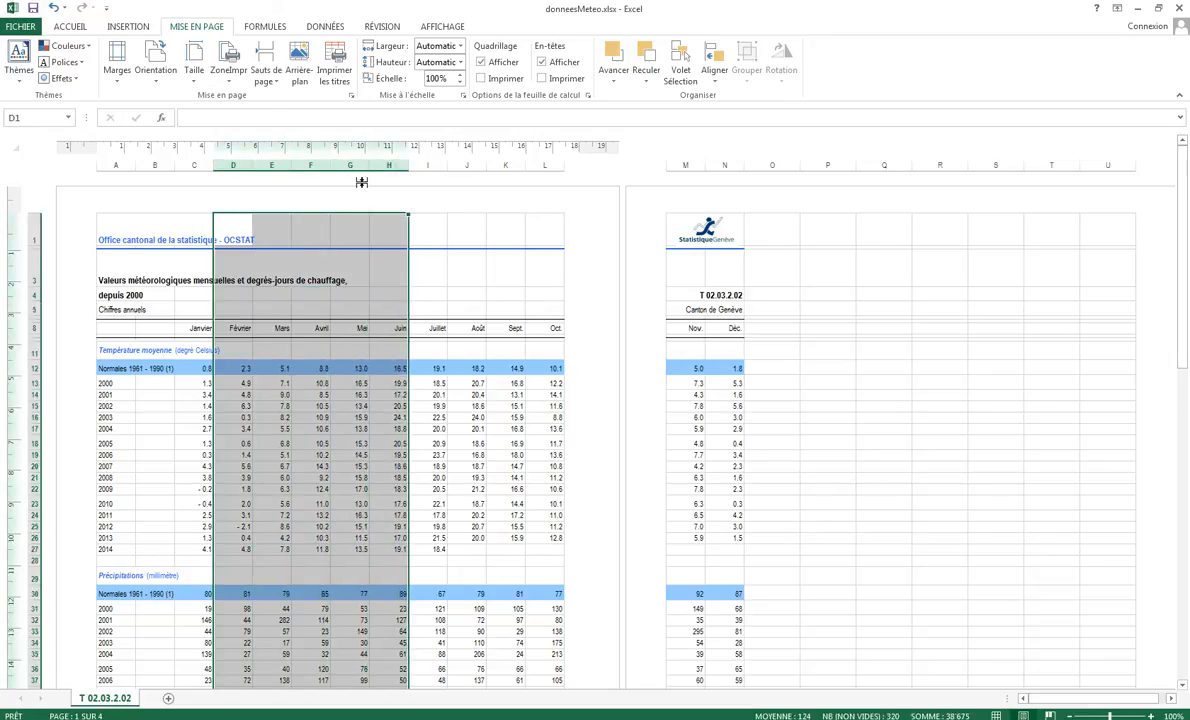
left_click(457, 292)
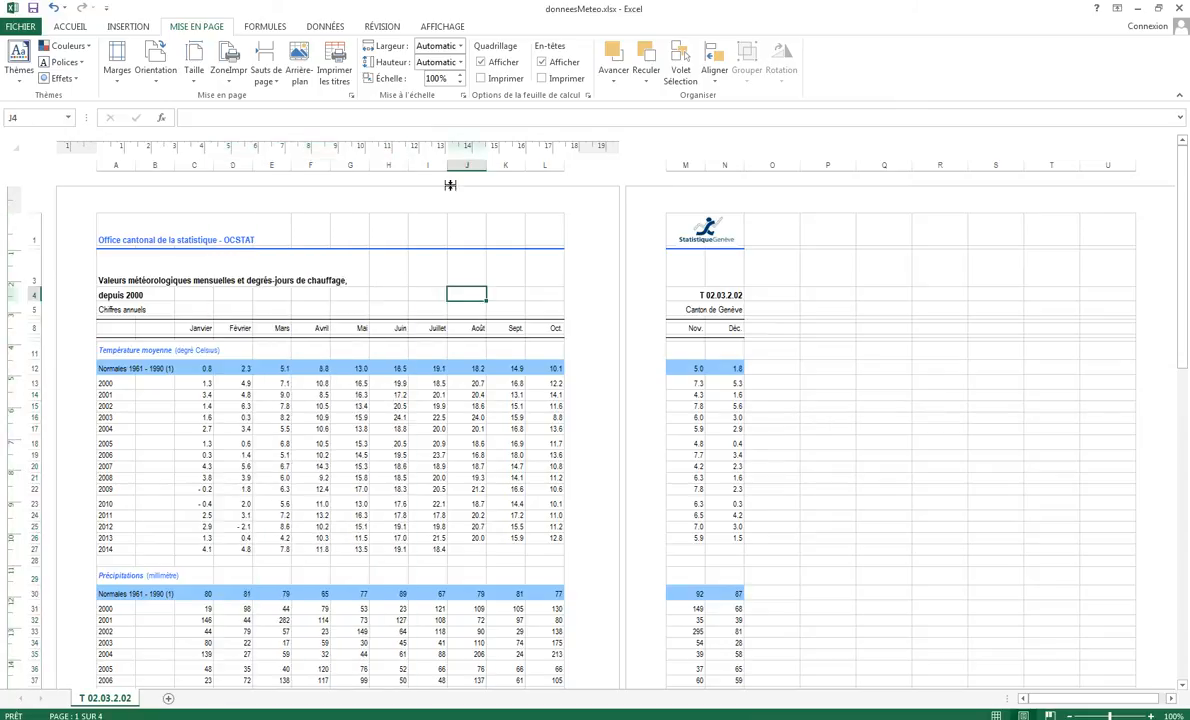
Step: Scale the sheet to a width of 1 page and check the resulting page layout down to the footnotes
left_click(458, 46)
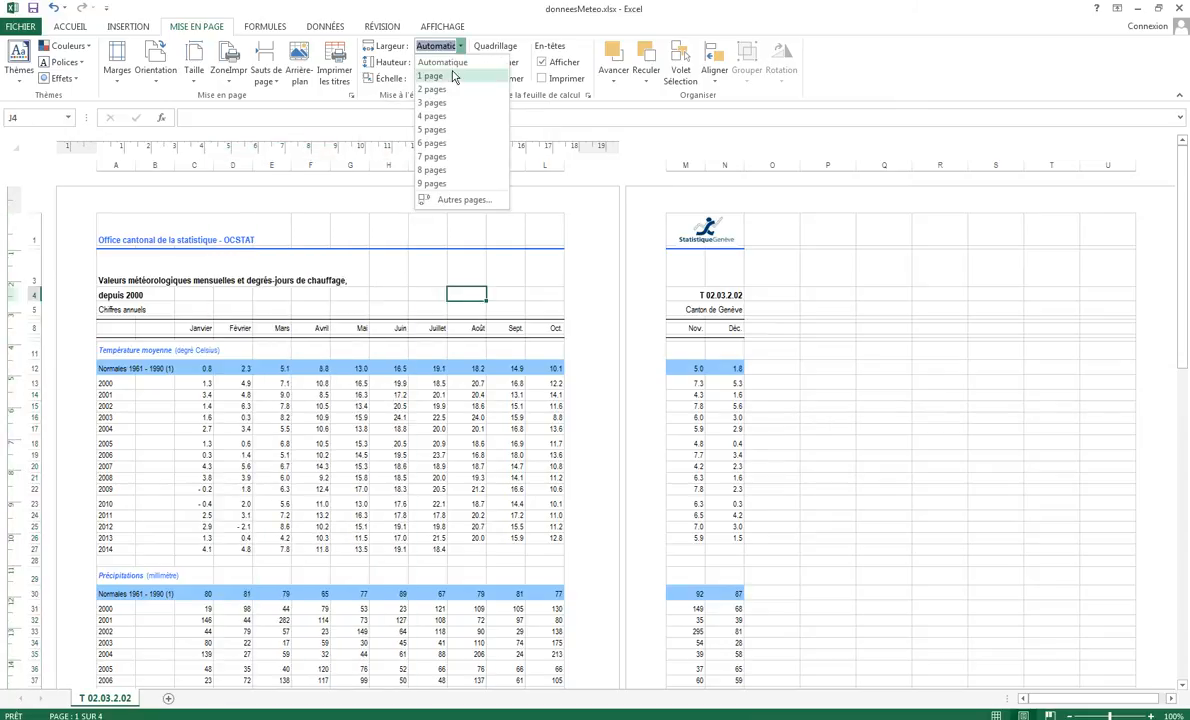
left_click(440, 78)
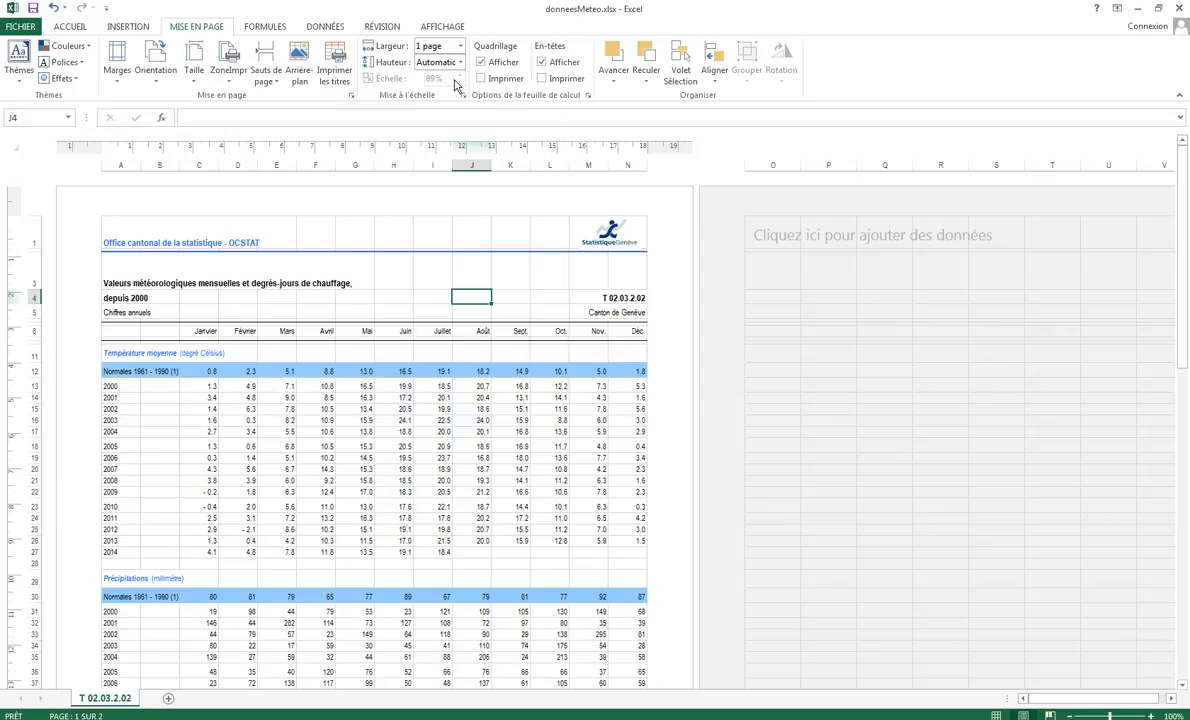
scroll(412, 510, "down", 10)
scroll(412, 519, "down", 20)
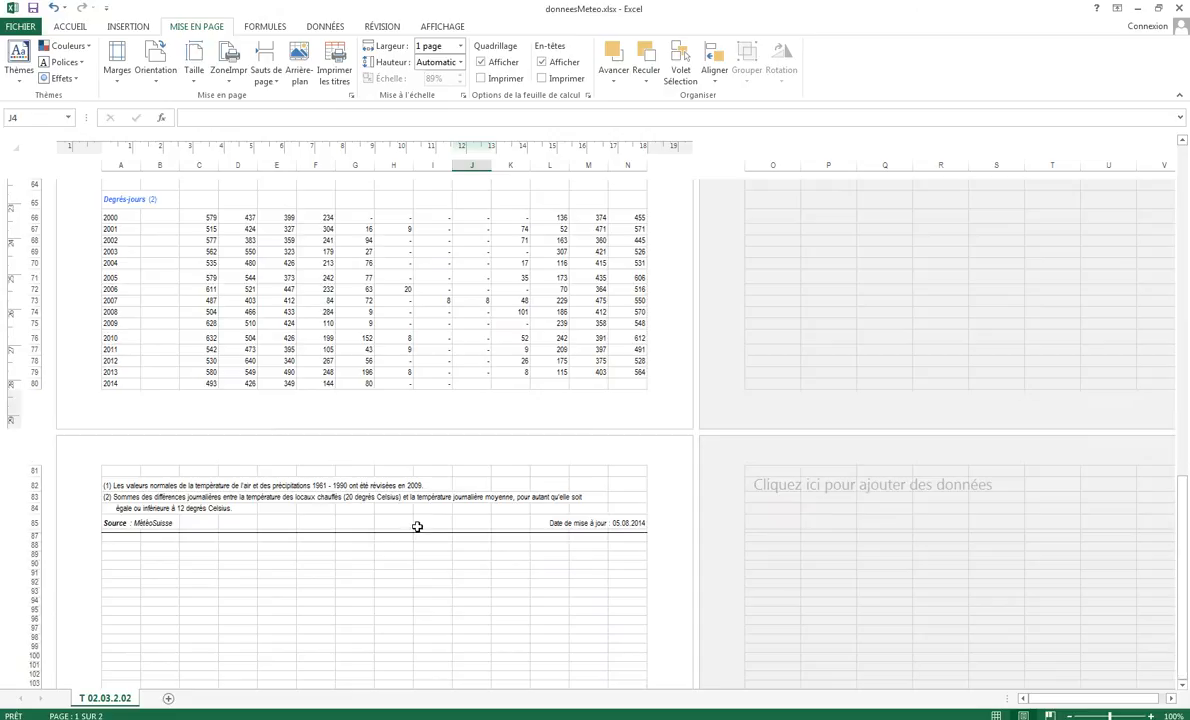
scroll(499, 377, "up", 20)
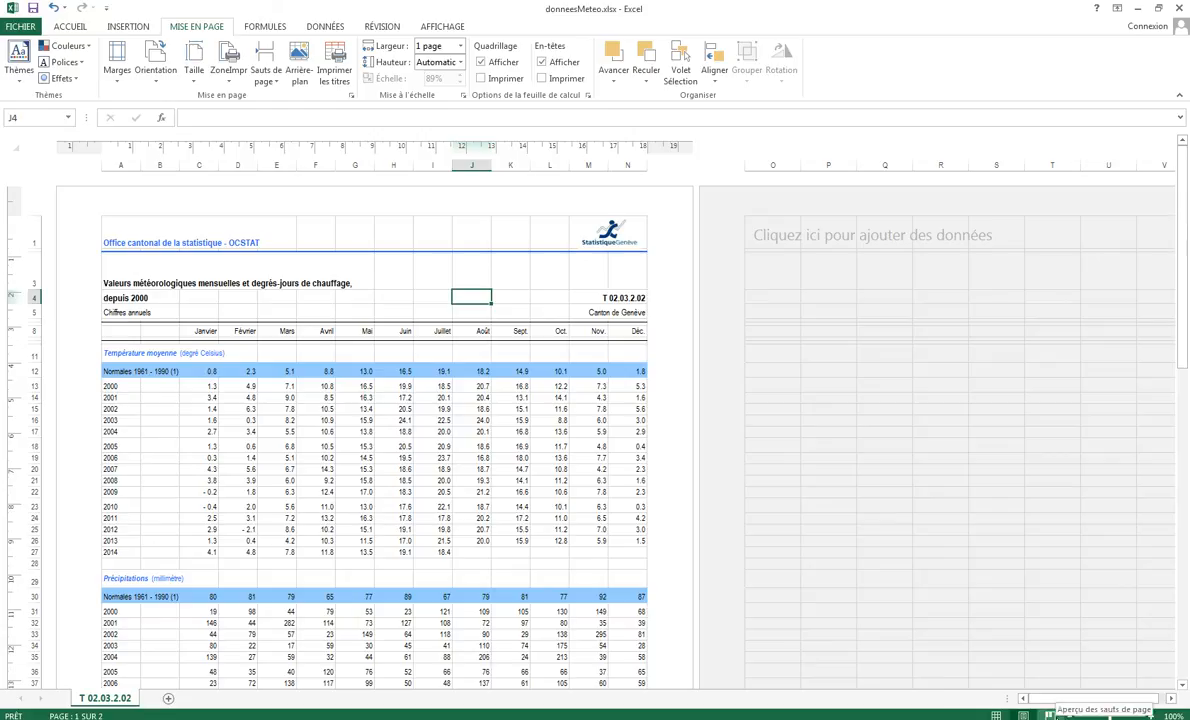
Step: Switch to page break preview and locate the automatic page break near the end of the Degrés-jours table
left_click(1049, 715)
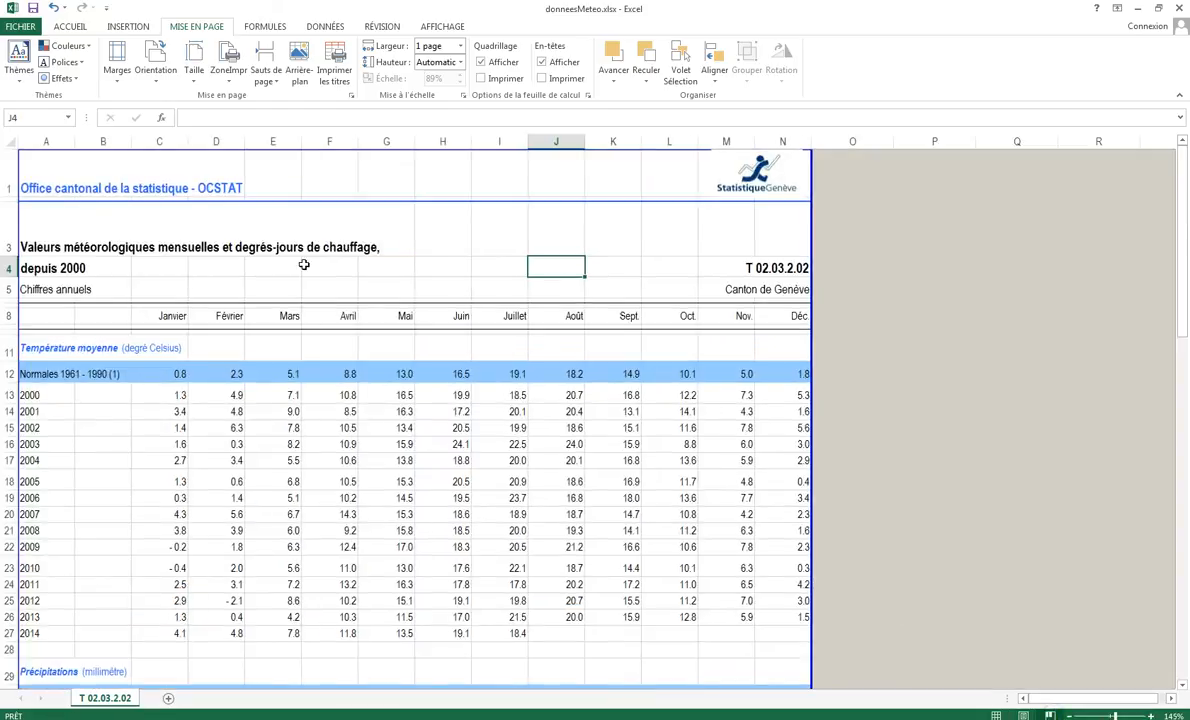
scroll(258, 355, "down", 7)
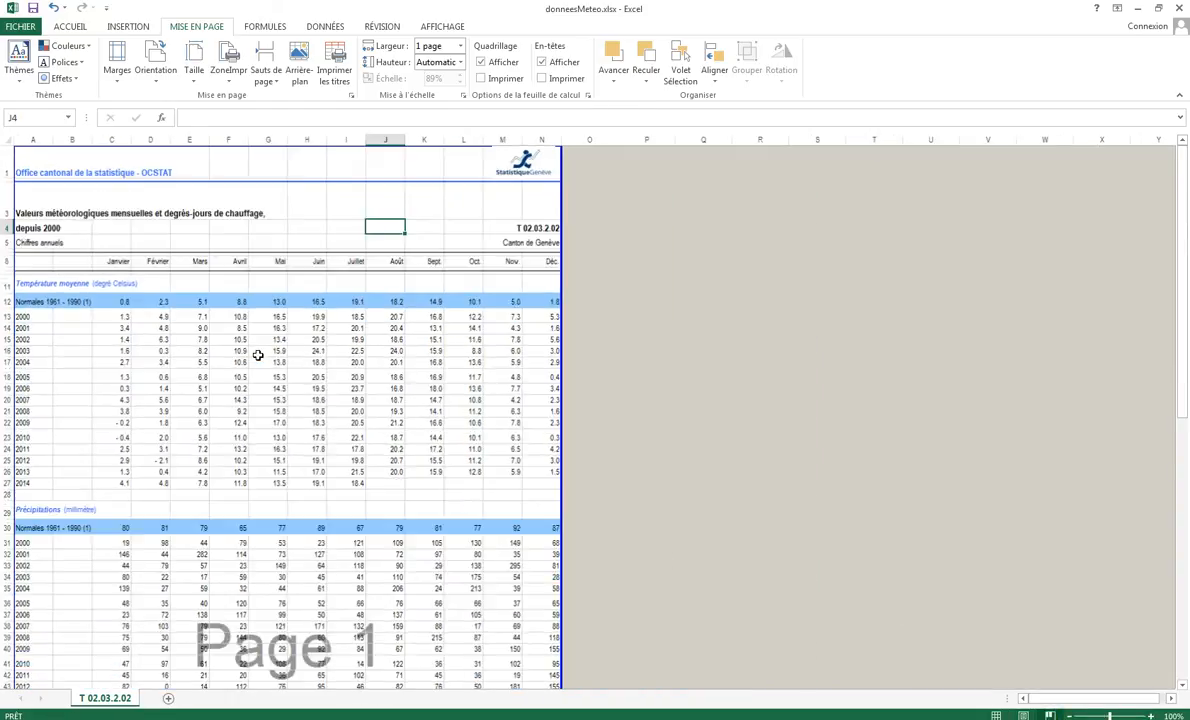
scroll(101, 391, "up", 1)
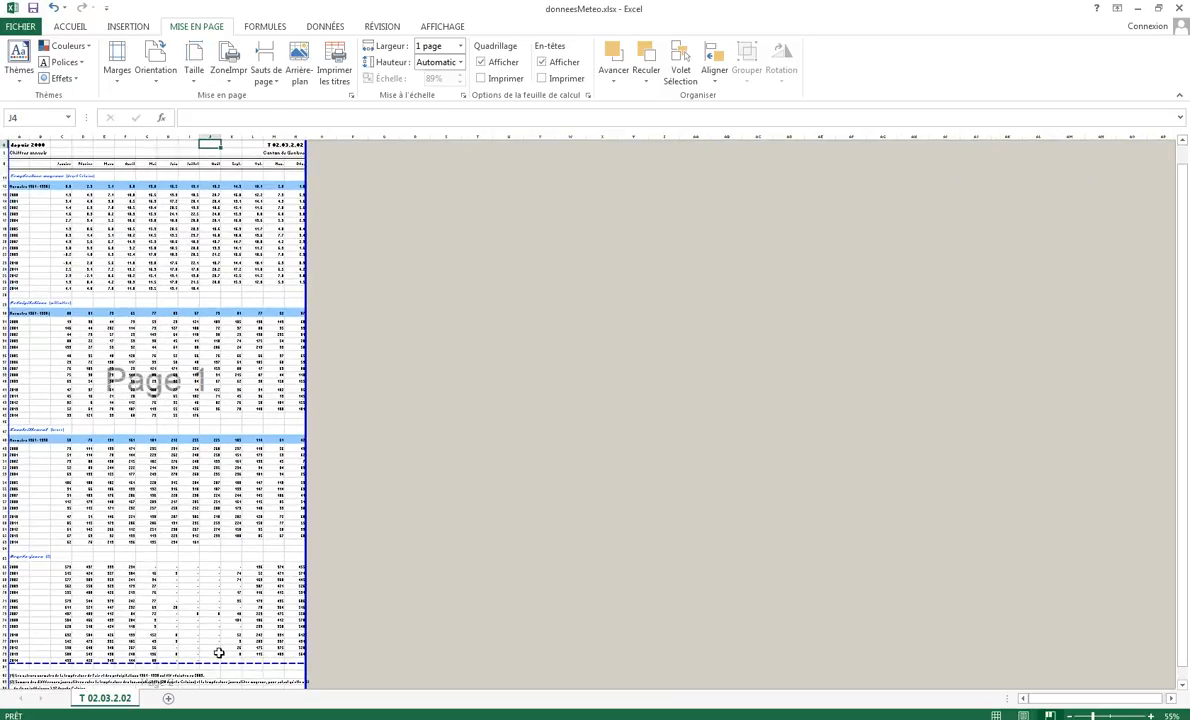
scroll(127, 515, "down", 1)
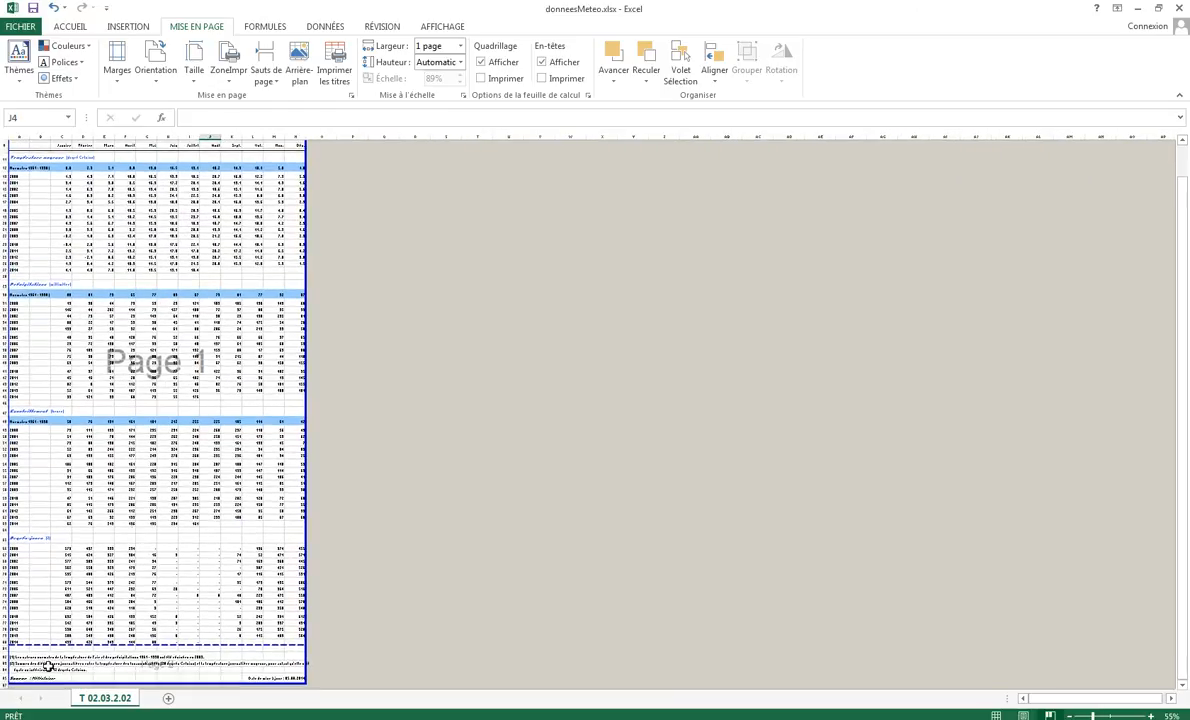
scroll(127, 330, "up", 1)
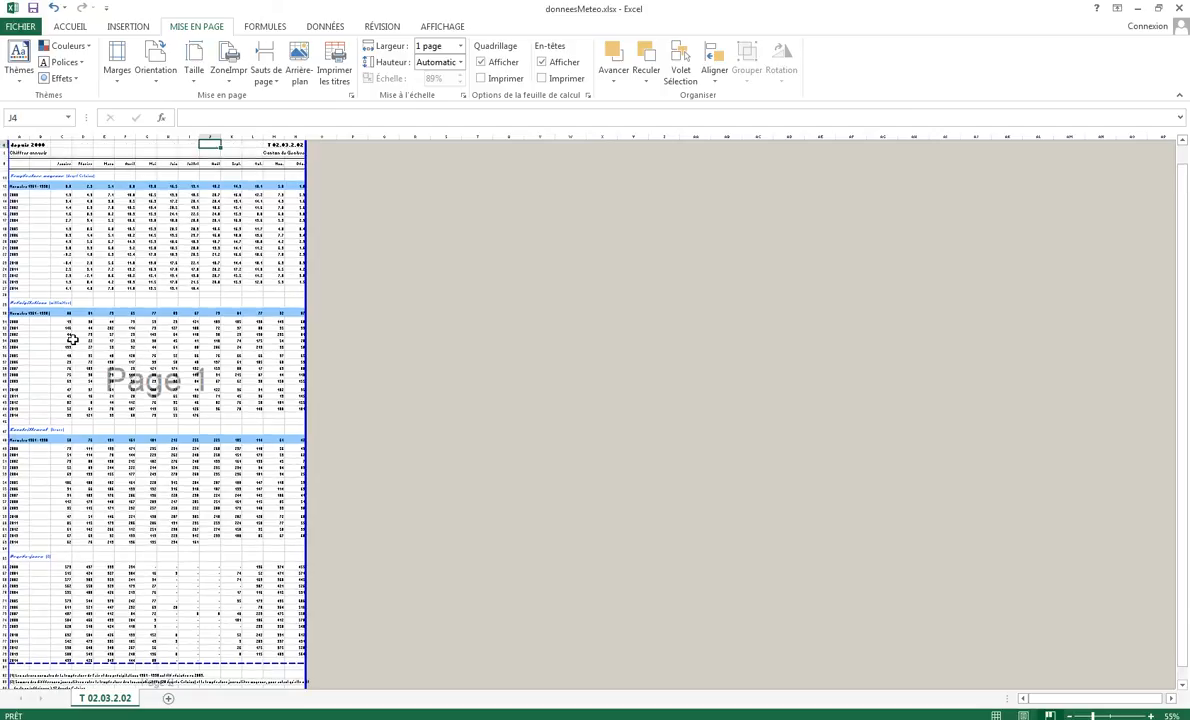
Step: Insert a page break above row 28, between the Température moyenne and Précipitations tables
left_click(7, 295)
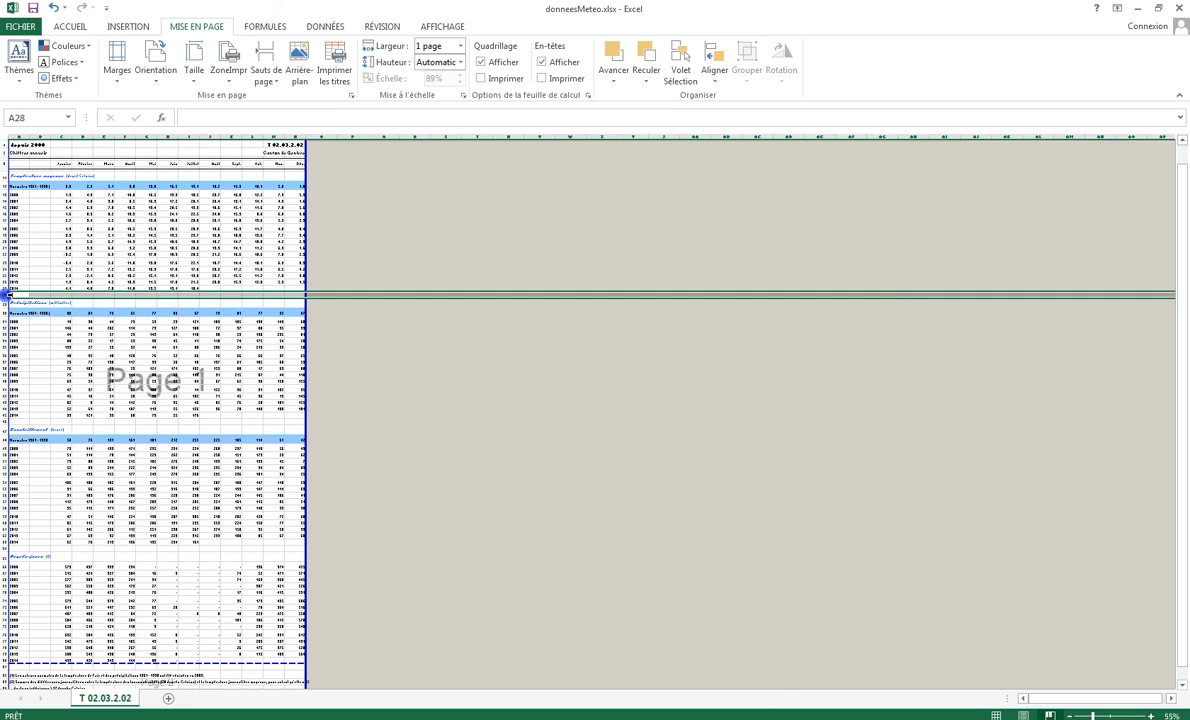
scroll(37, 302, "up", 7)
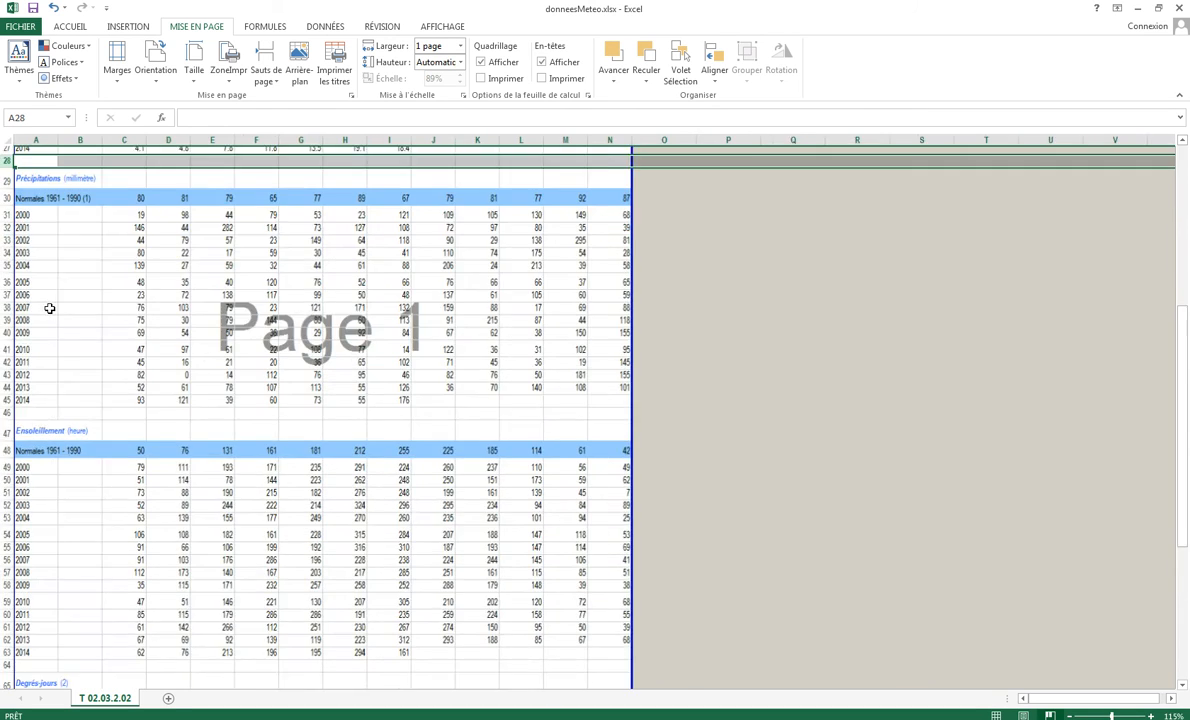
scroll(131, 302, "up", 1)
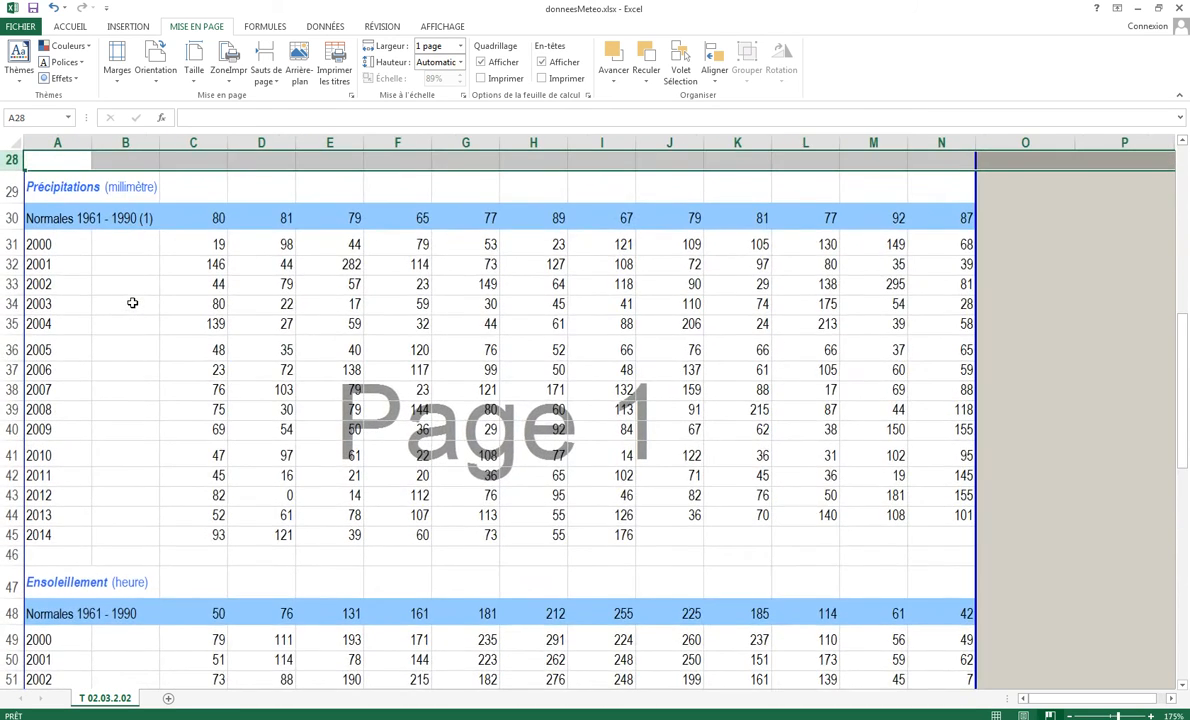
scroll(175, 336, "up", 4)
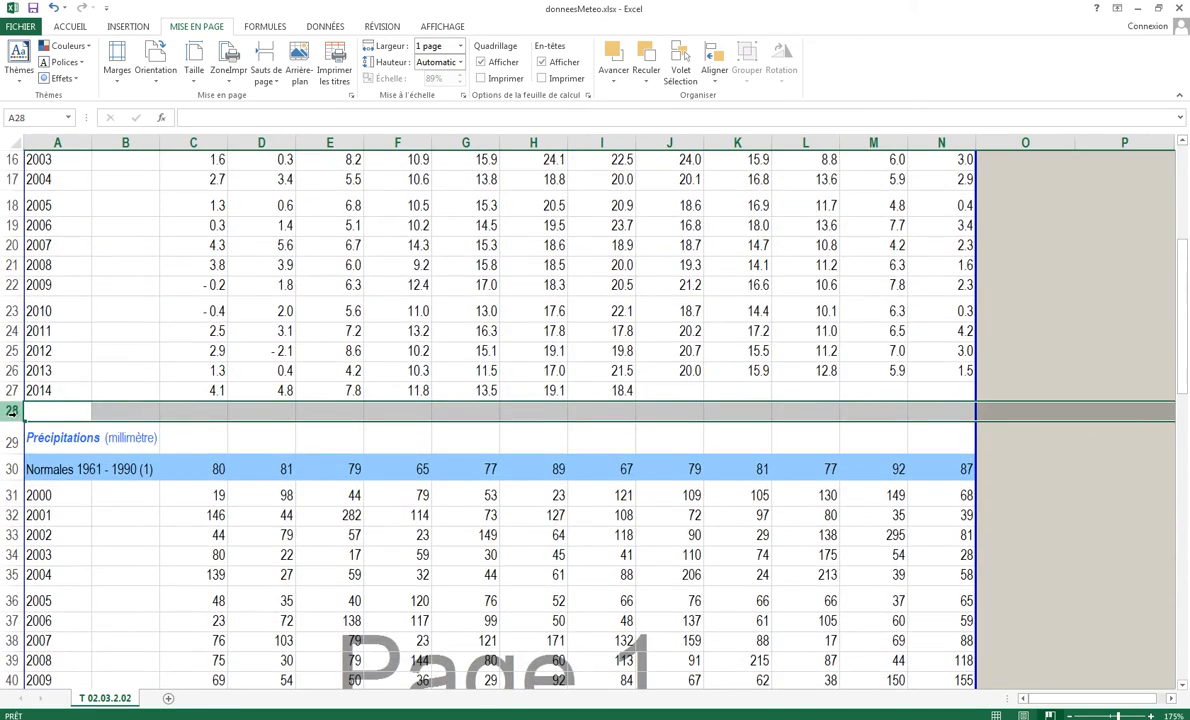
left_click(266, 77)
left_click(289, 112)
scroll(330, 450, "up", 4)
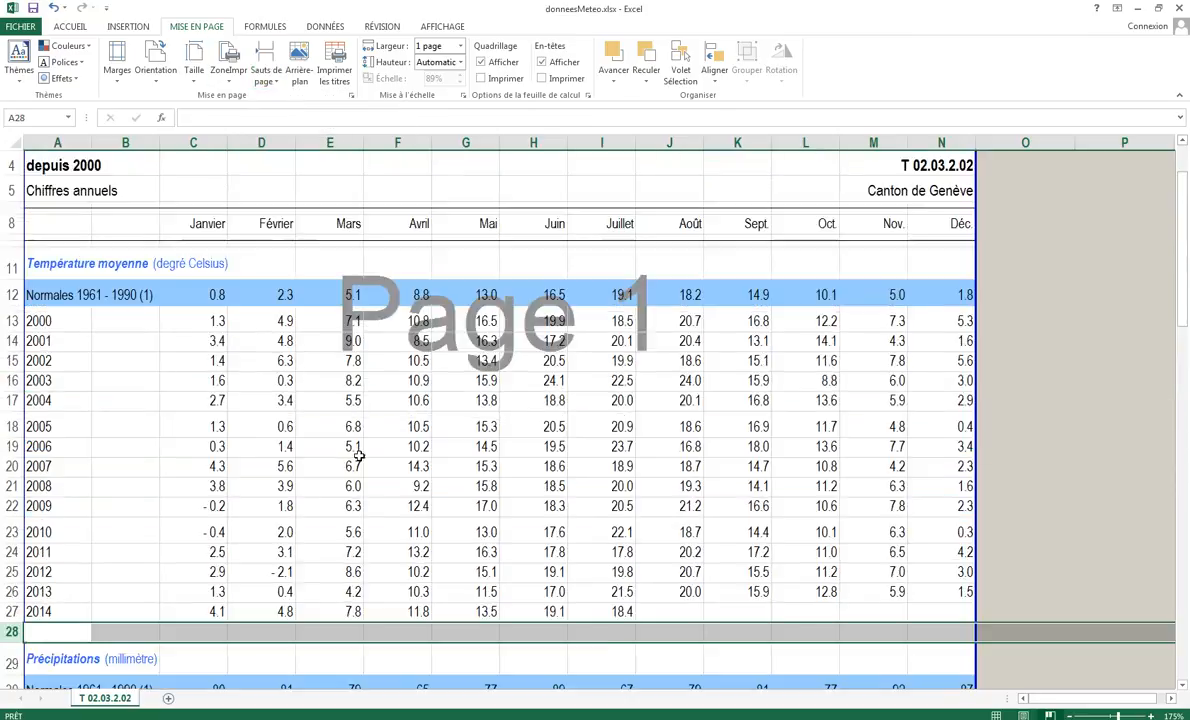
Step: Insert a page break above row 46, between the Précipitations and Ensoleillement tables
scroll(363, 457, "down", 7)
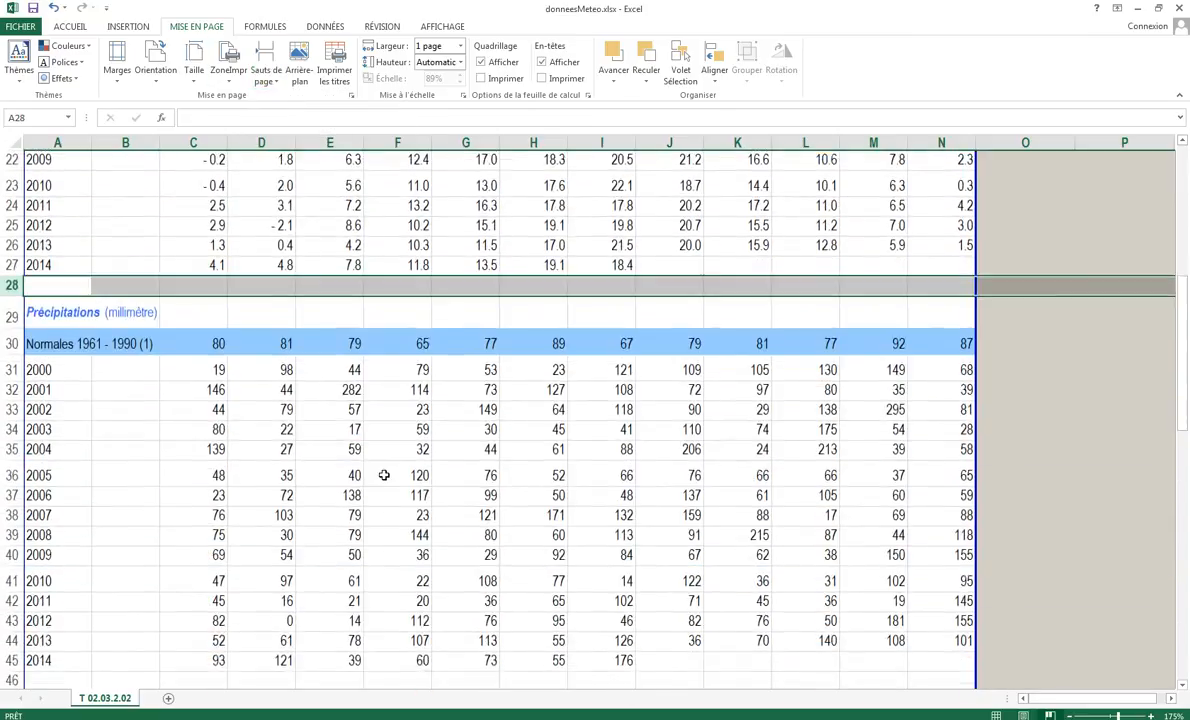
scroll(410, 497, "down", 6)
scroll(410, 497, "up", 6)
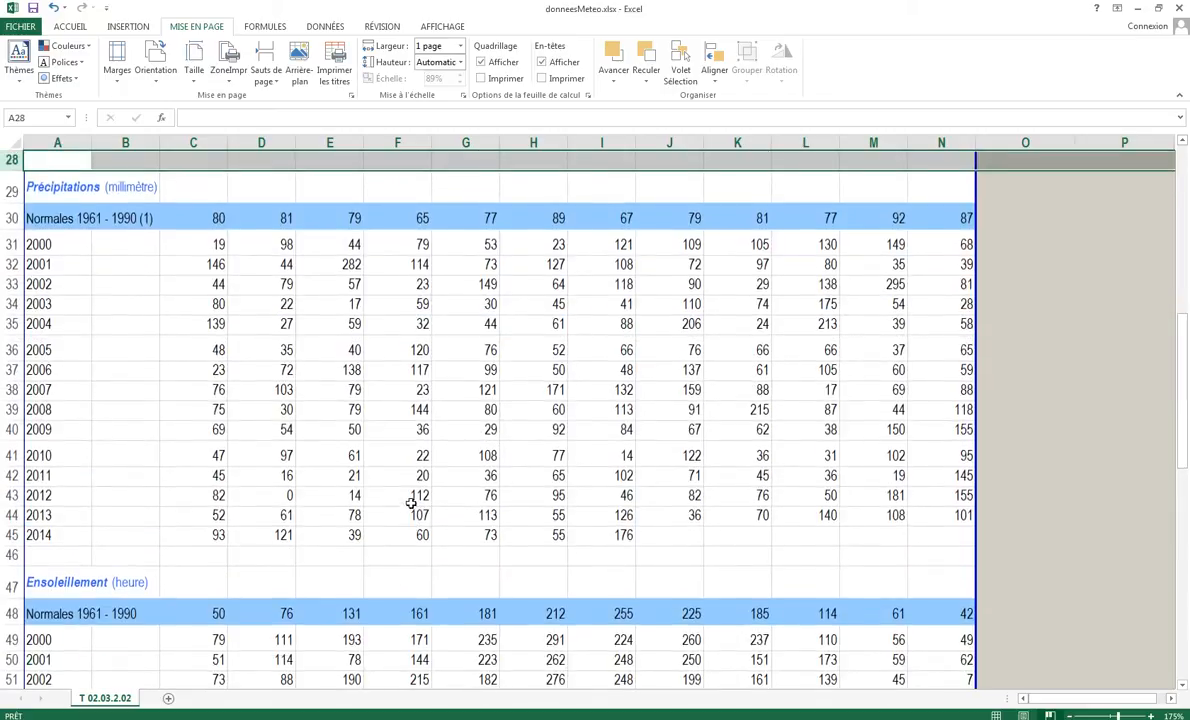
left_click(11, 614)
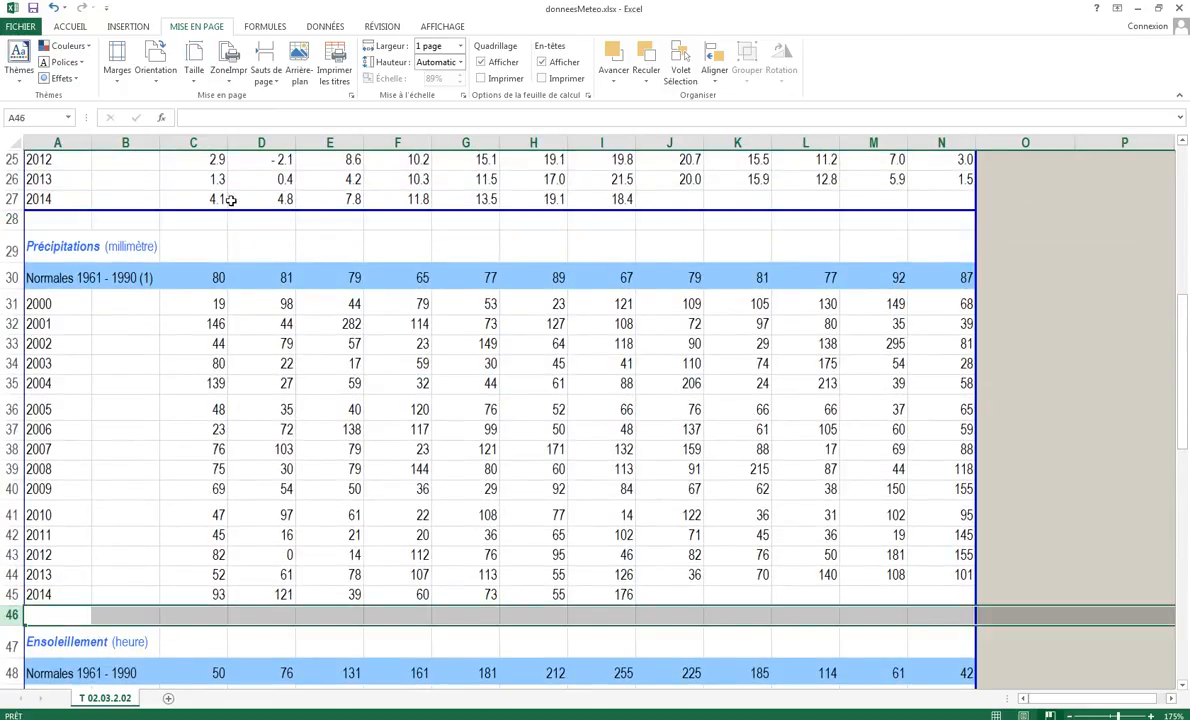
left_click(267, 78)
left_click(300, 99)
Step: Insert a page break above row 64, before the Degrés-jours table, and check the page division of the whole sheet
scroll(222, 455, "down", 10)
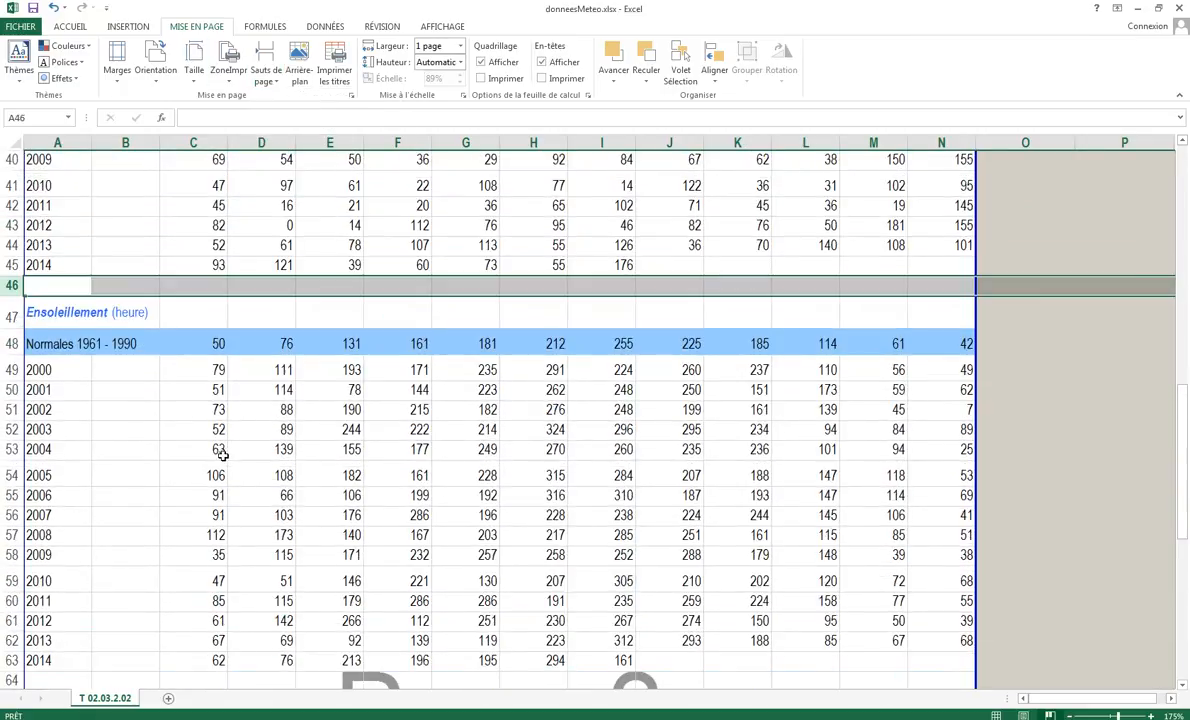
left_click(11, 344)
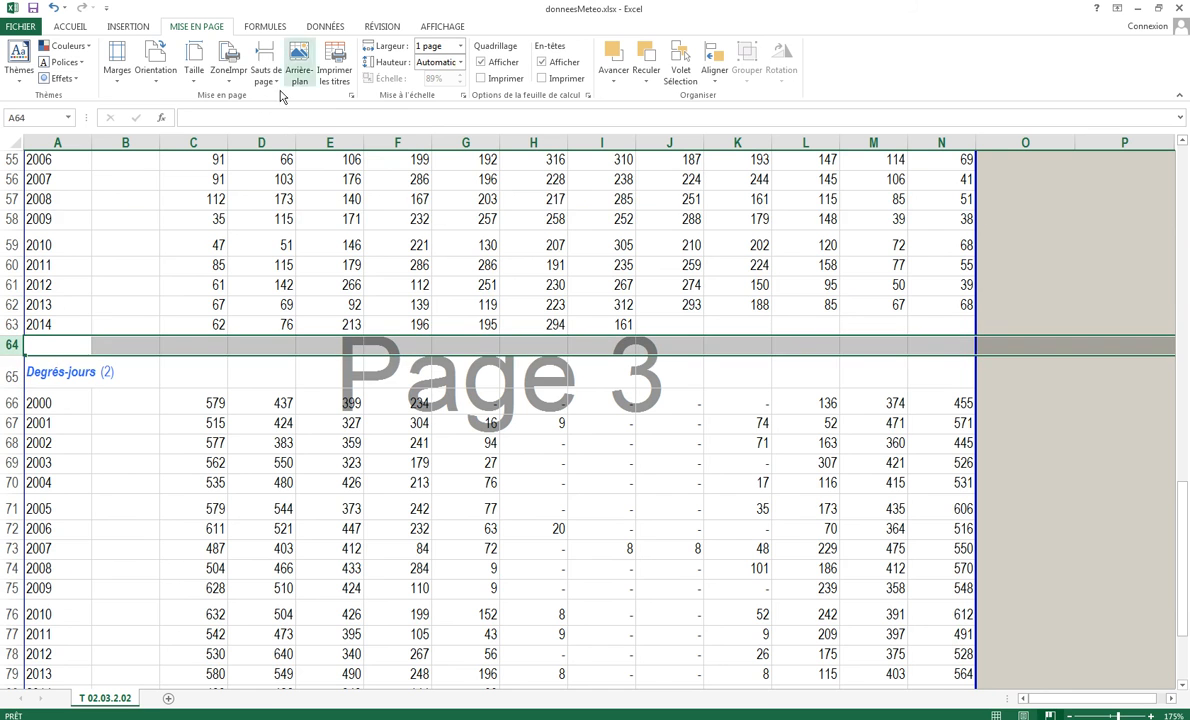
left_click(267, 78)
left_click(286, 97)
scroll(140, 440, "down", 6)
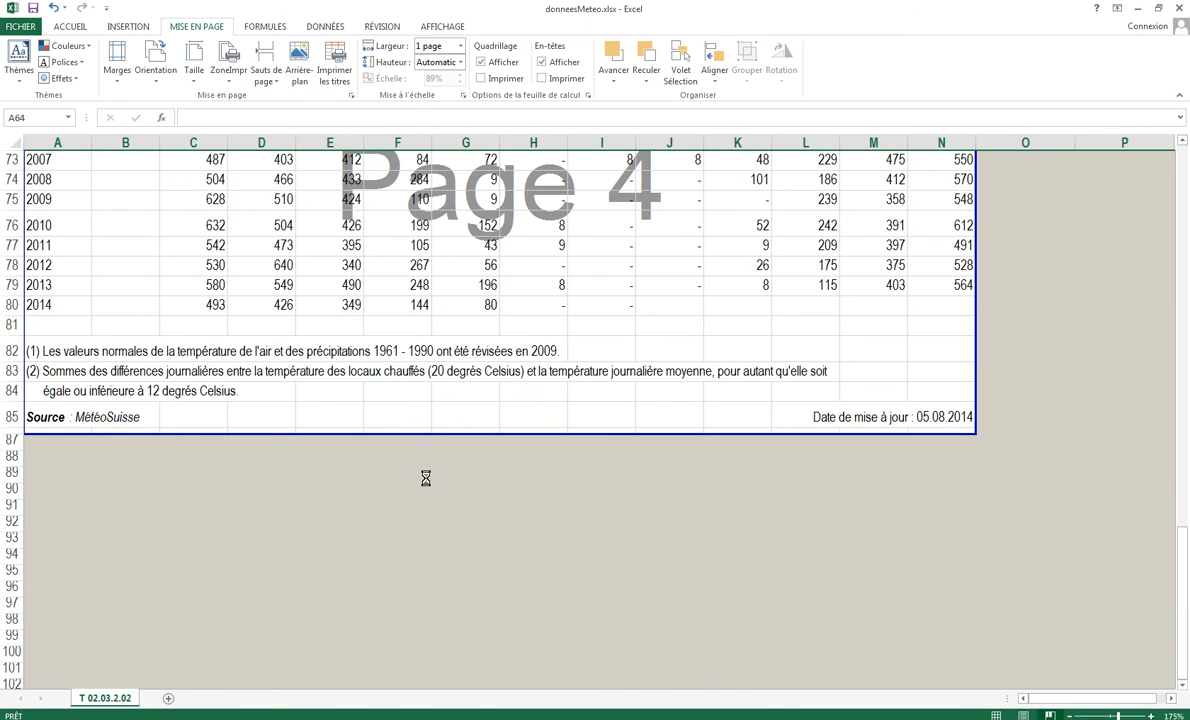
scroll(425, 478, "down", 7, "ctrl")
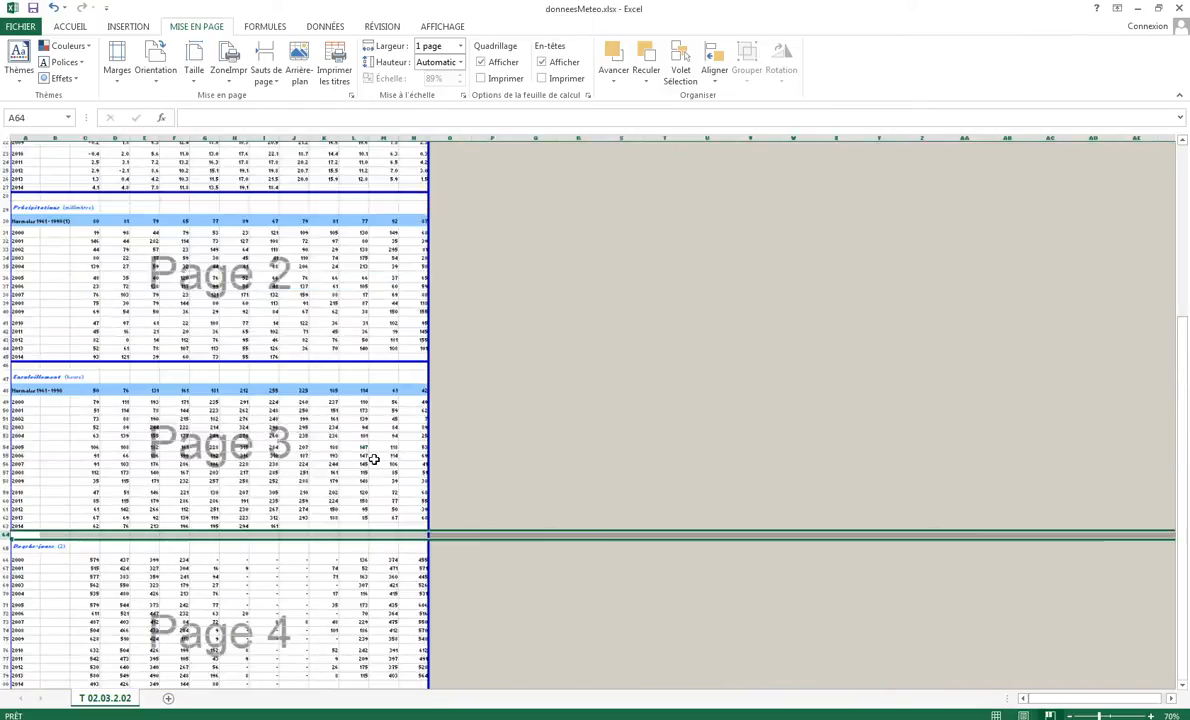
scroll(373, 458, "down", 2, "ctrl")
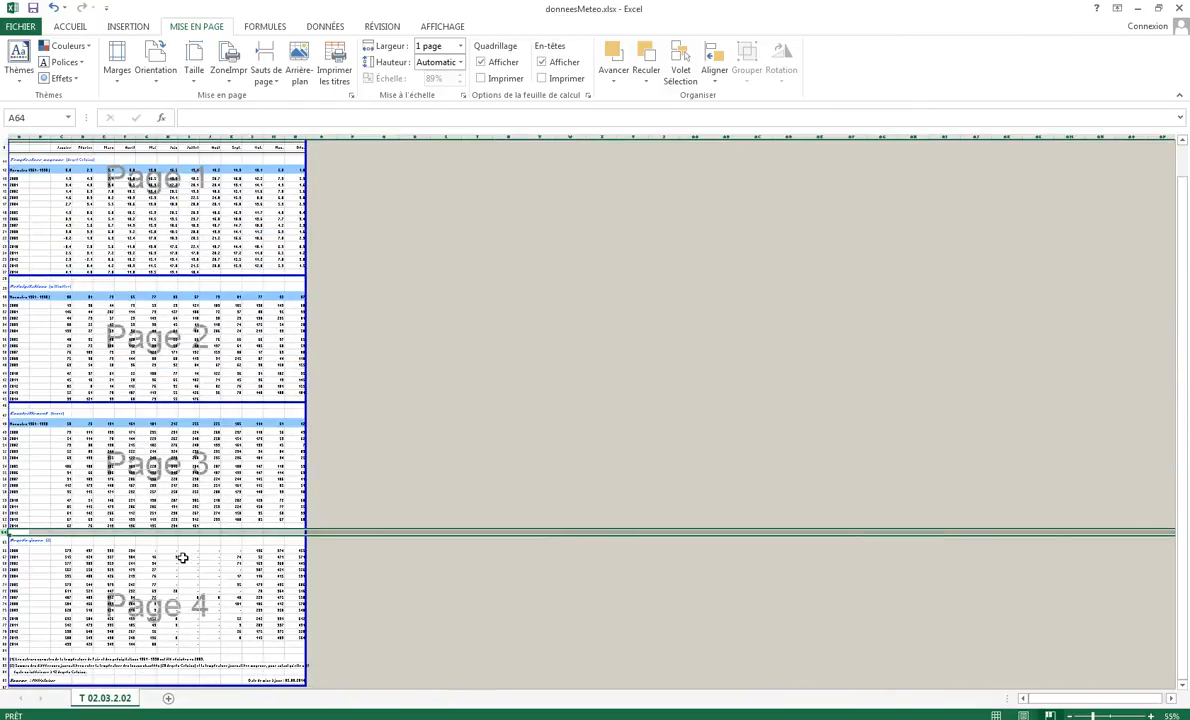
left_click(190, 352)
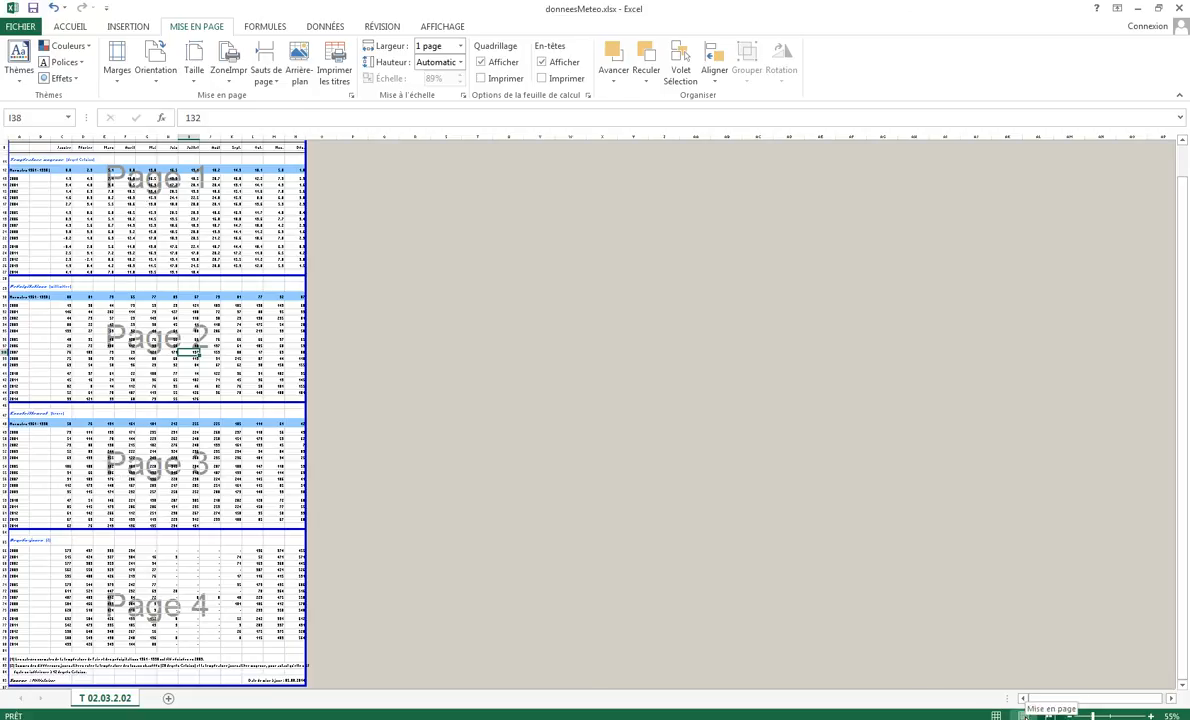
Step: Switch the sheet to page layout view and examine the first page from its heading down
left_click(1022, 714)
scroll(350, 455, "up", 5)
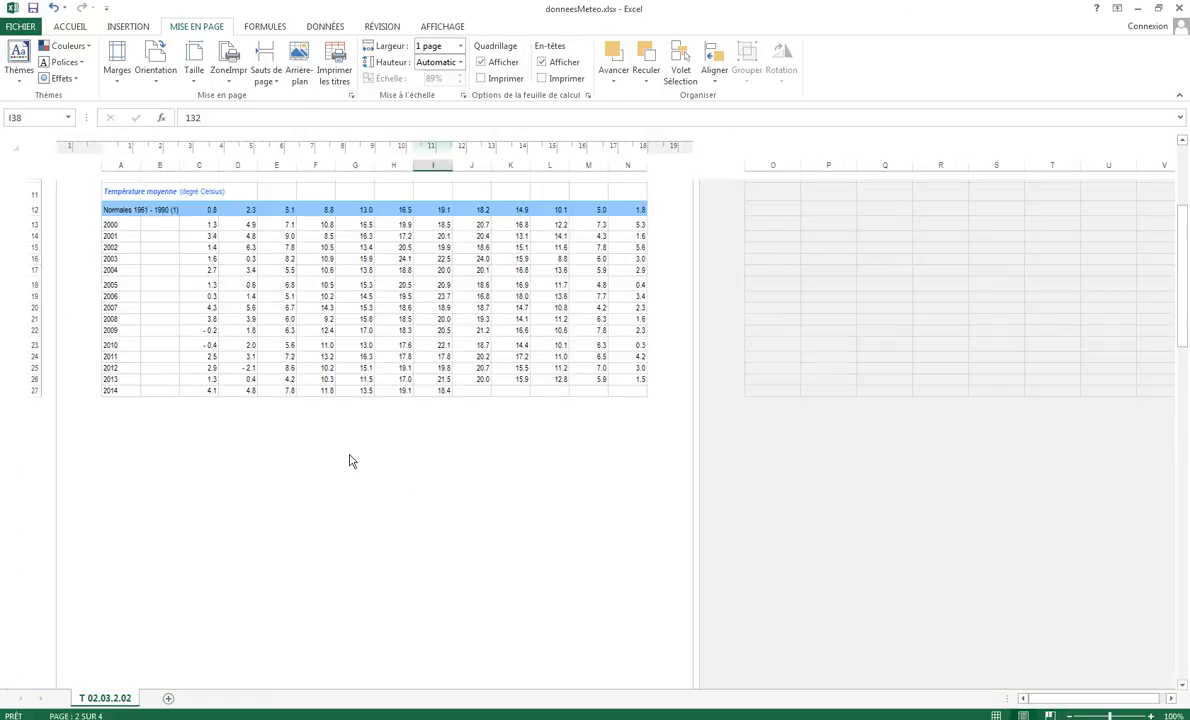
left_click_drag(1182, 313, 1180, 244)
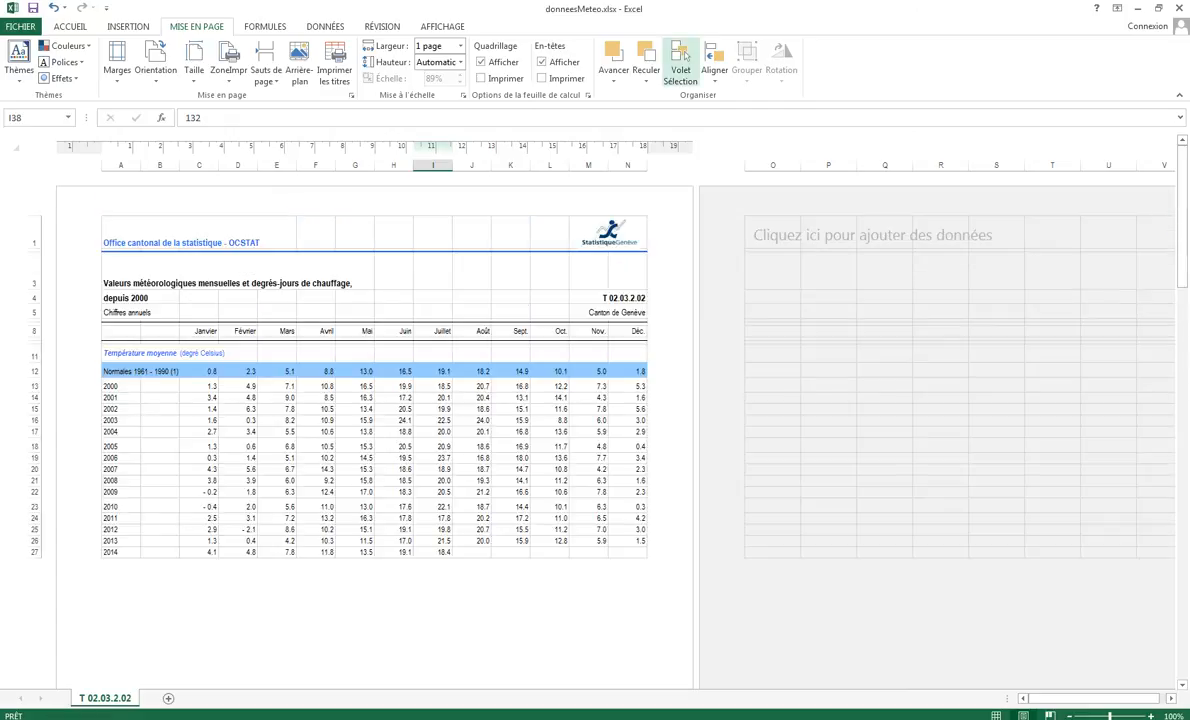
Step: Open the print preview and compare the pages to see which ones carry the month headings, returning to the sheet
left_click(20, 26)
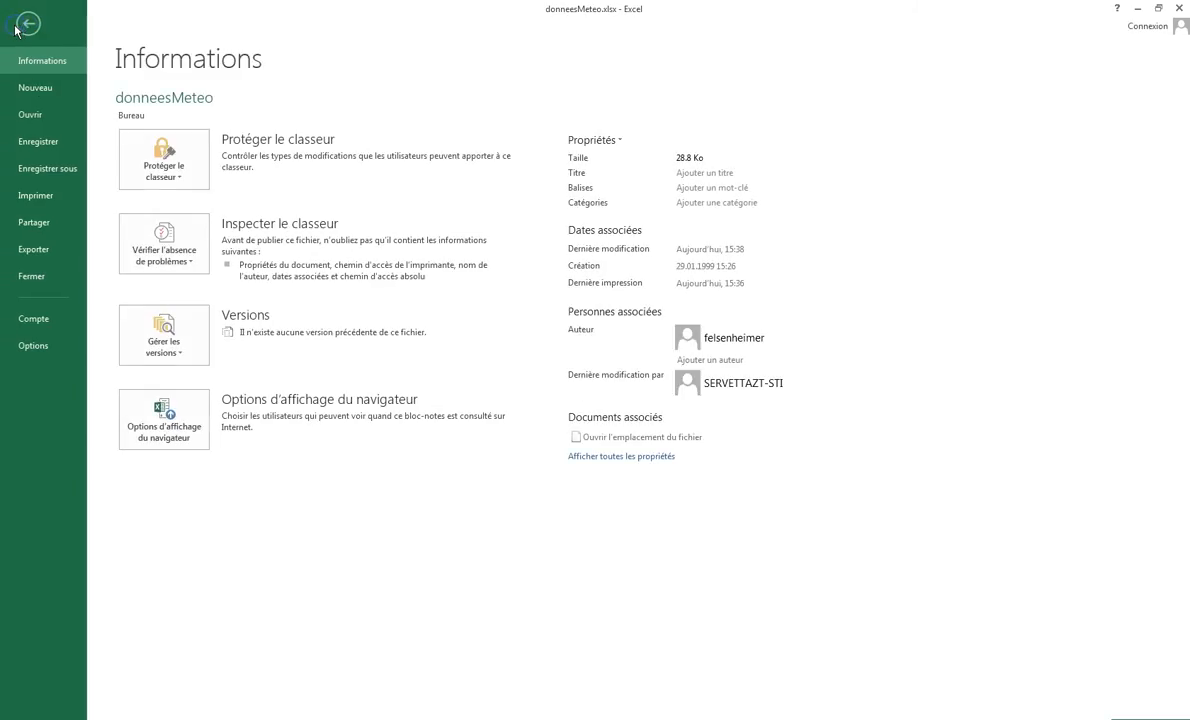
left_click(54, 193)
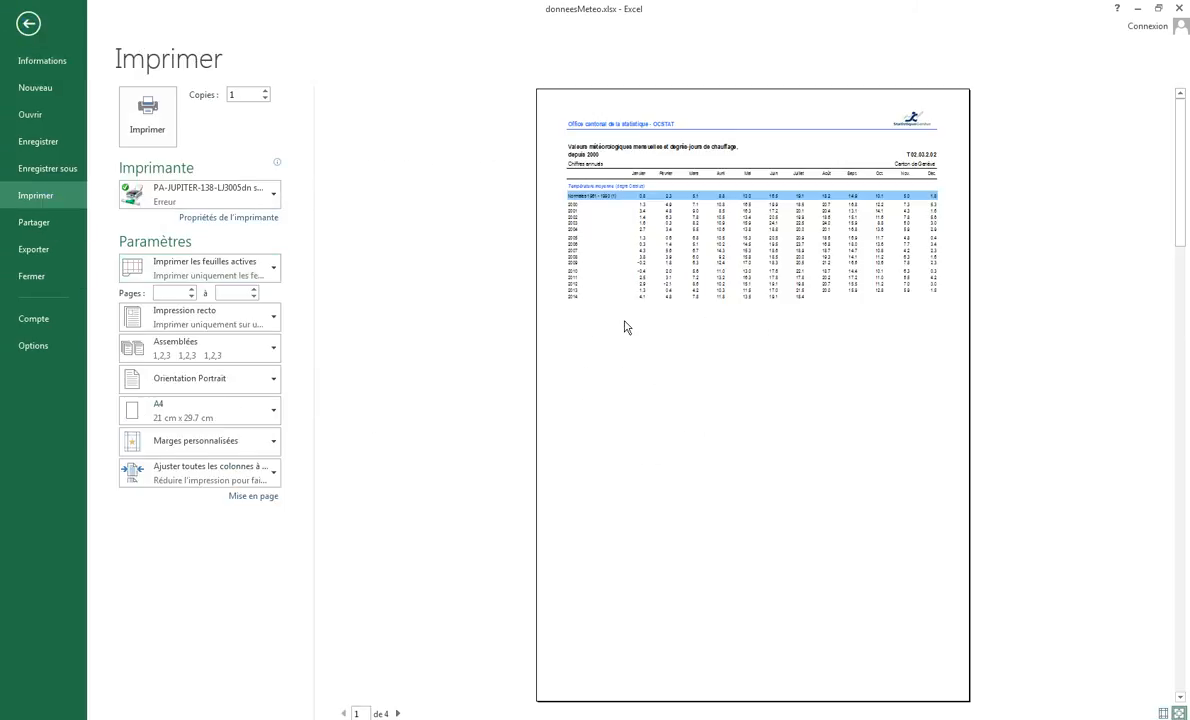
left_click(398, 713)
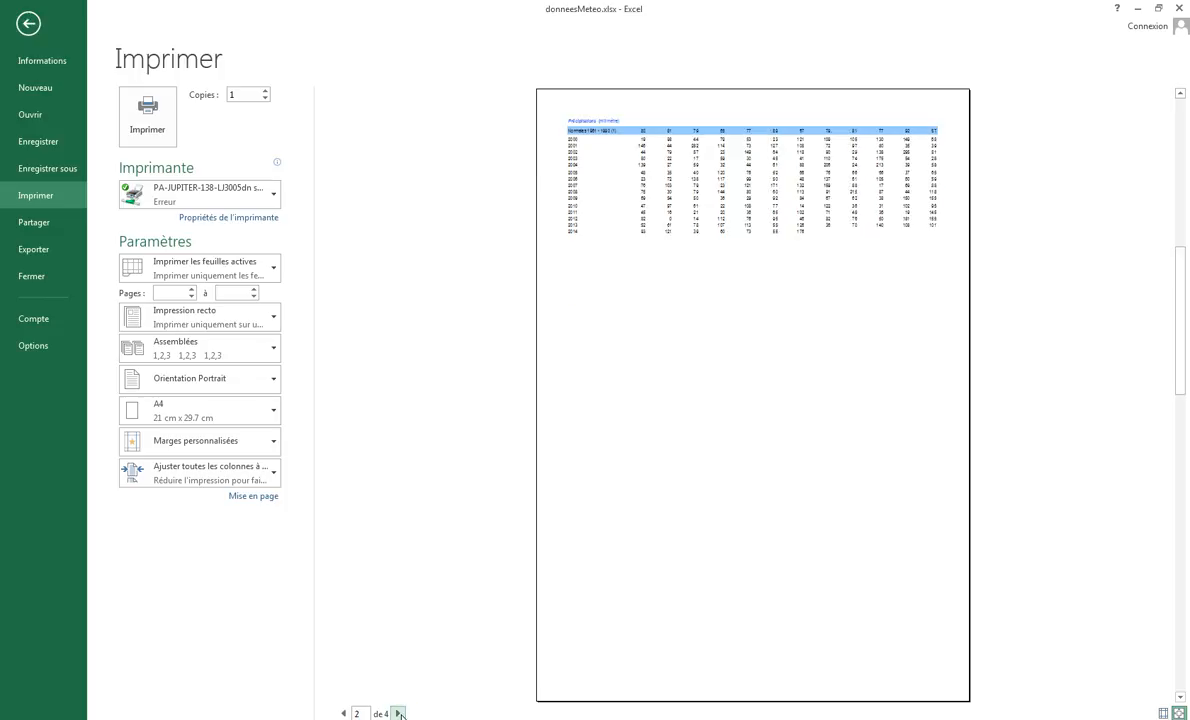
left_click(398, 713)
left_click(399, 713)
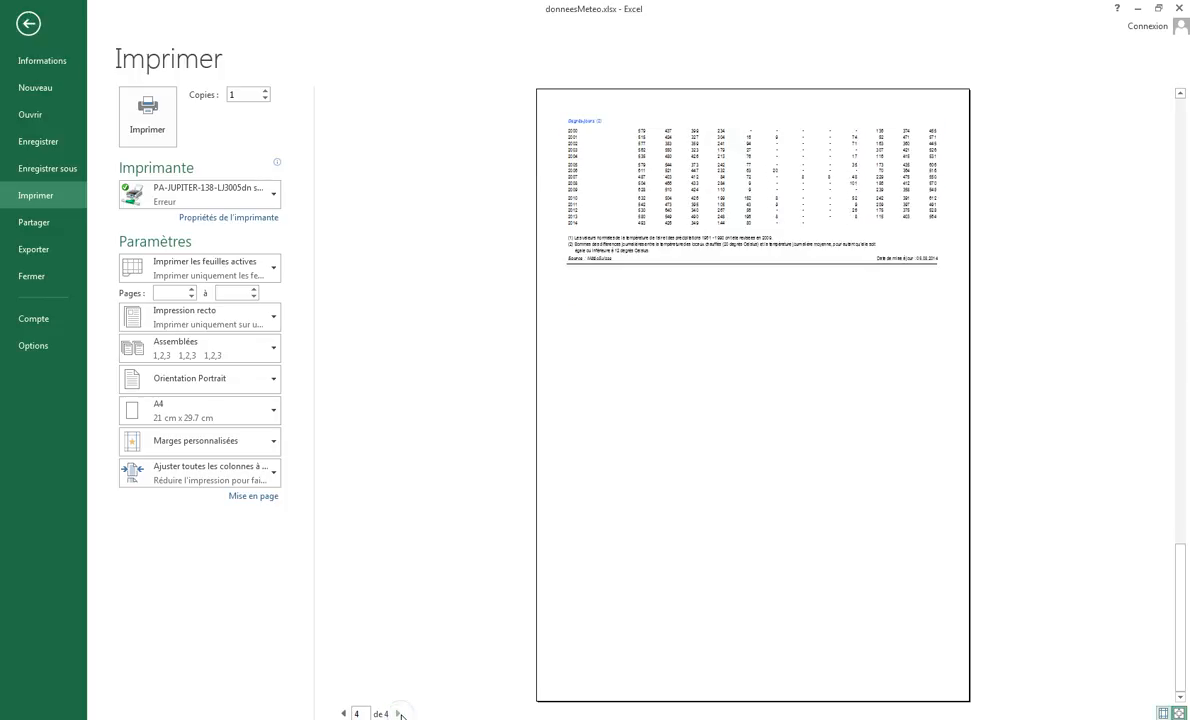
left_click(343, 713)
left_click(343, 713)
left_click(343, 713)
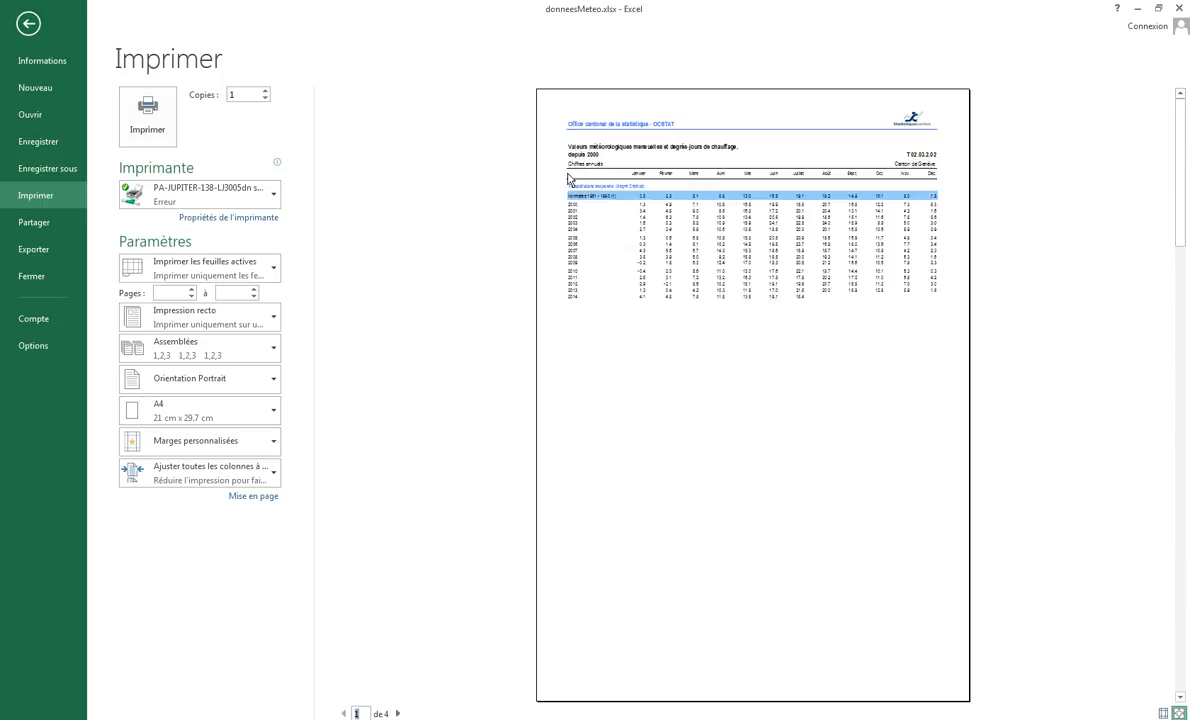
left_click(397, 713)
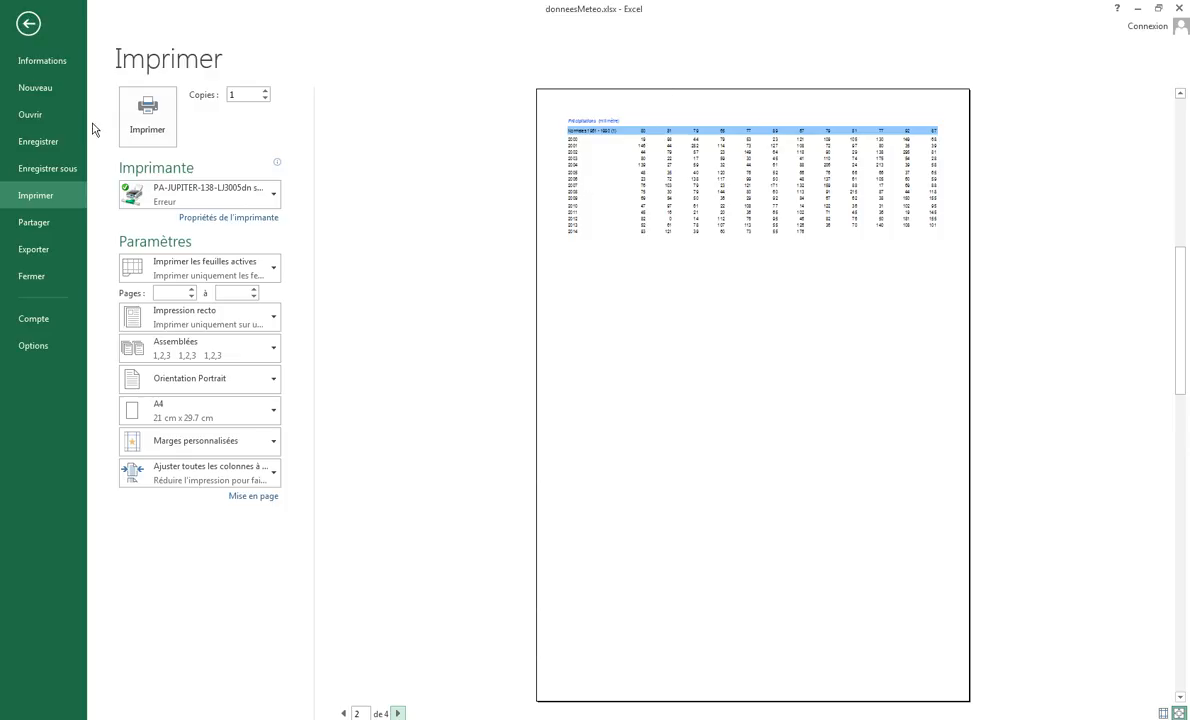
left_click(28, 23)
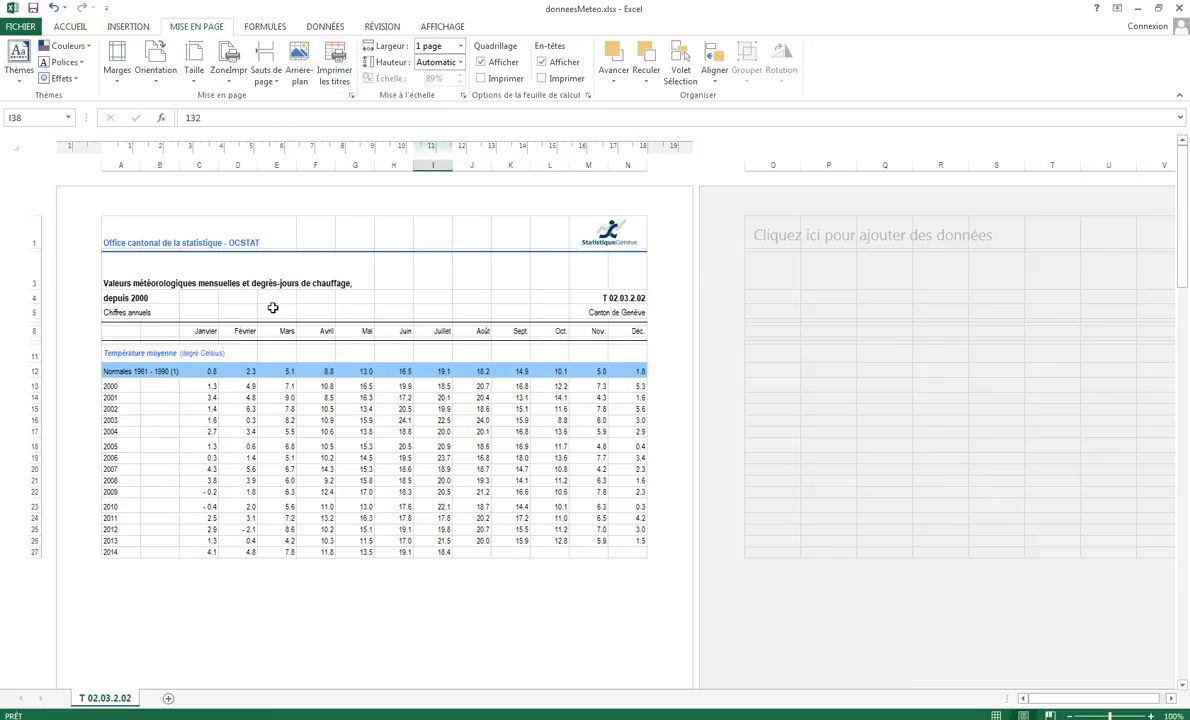
Step: Set the month heading rows $6:$10 as print titles repeated at the top of each page
left_click(338, 72)
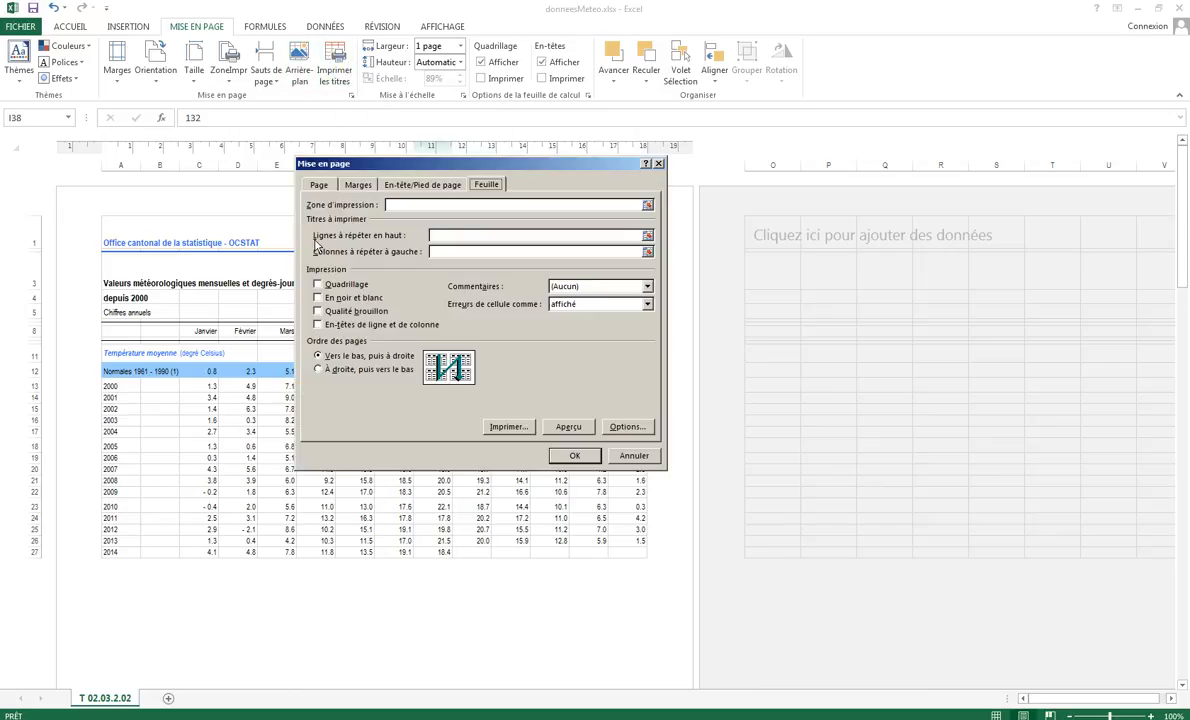
left_click(648, 237)
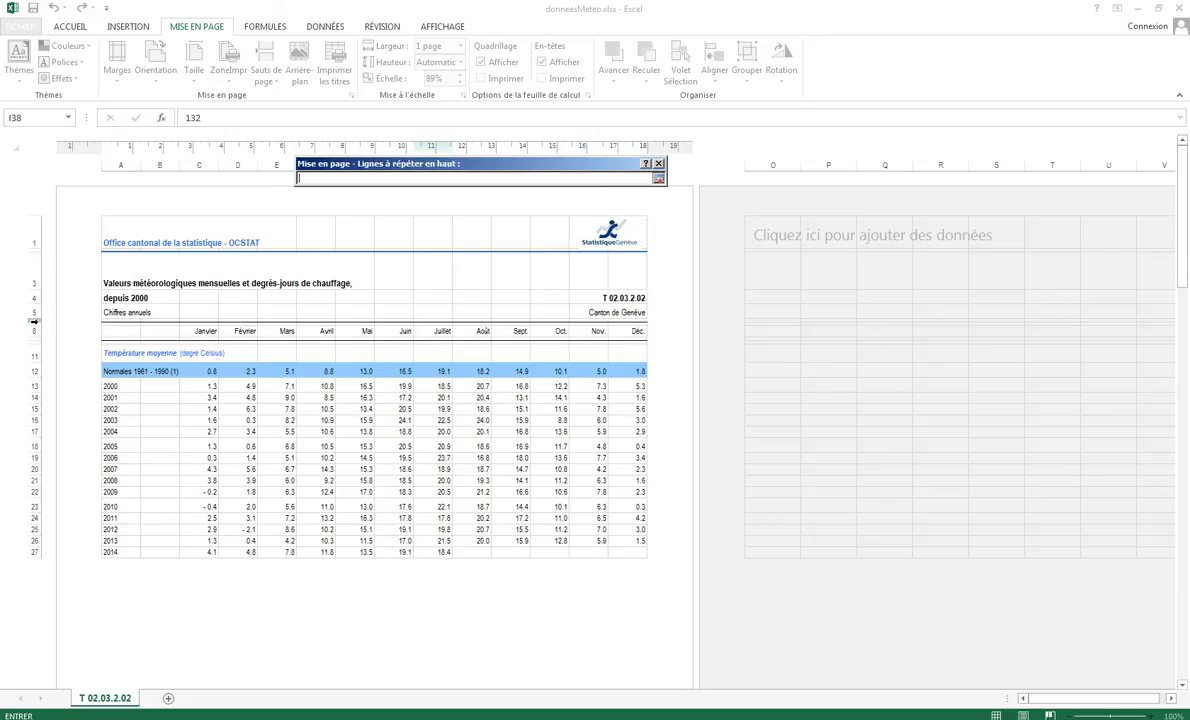
left_click_drag(34, 321, 38, 345)
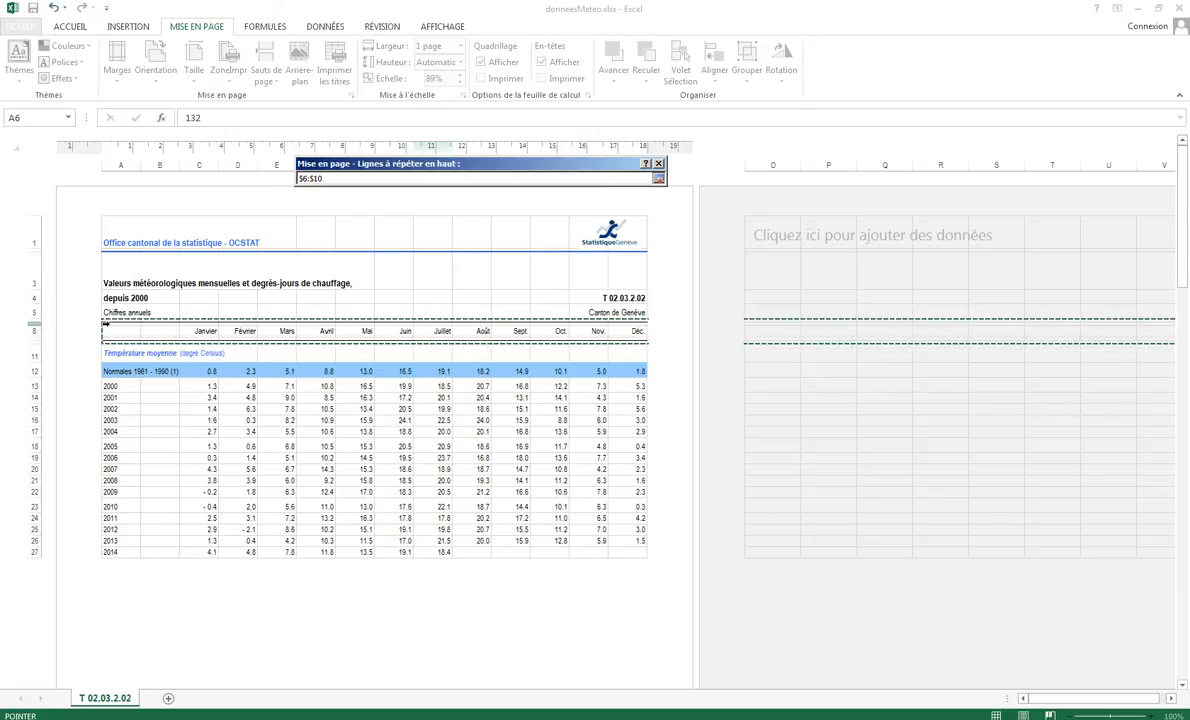
left_click(658, 178)
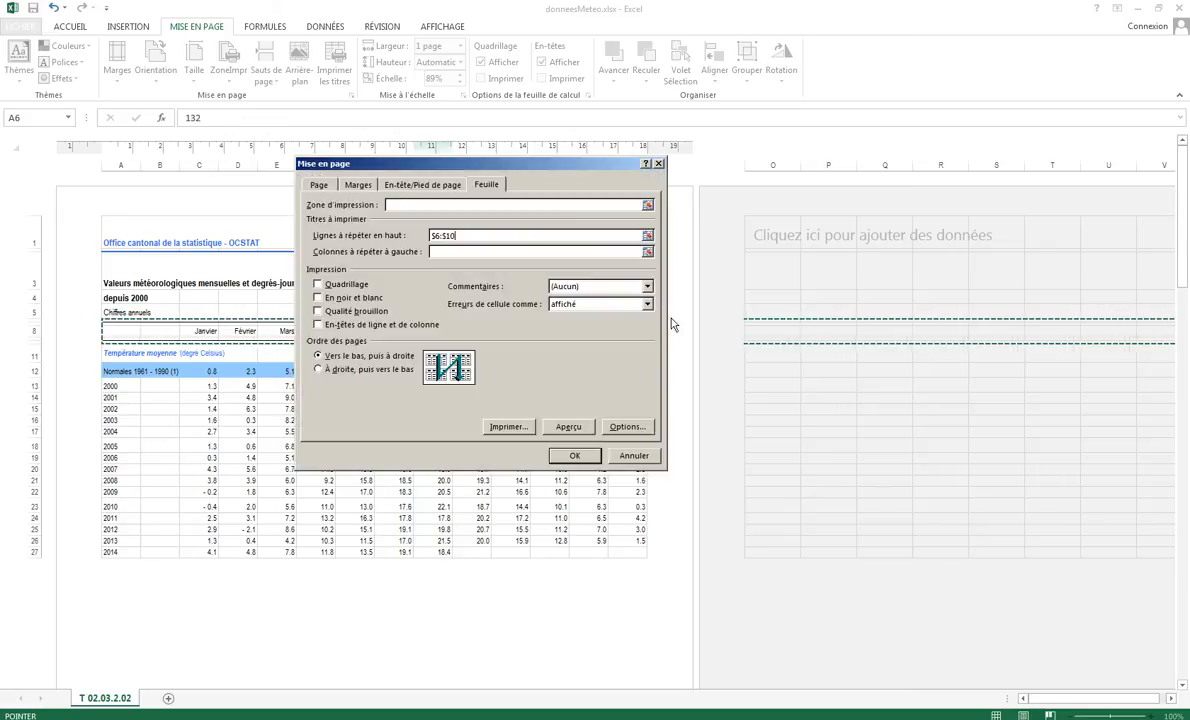
left_click(575, 457)
Step: Preview all the printed pages to check the repeated month headings, and return to the sheet
left_click(17, 28)
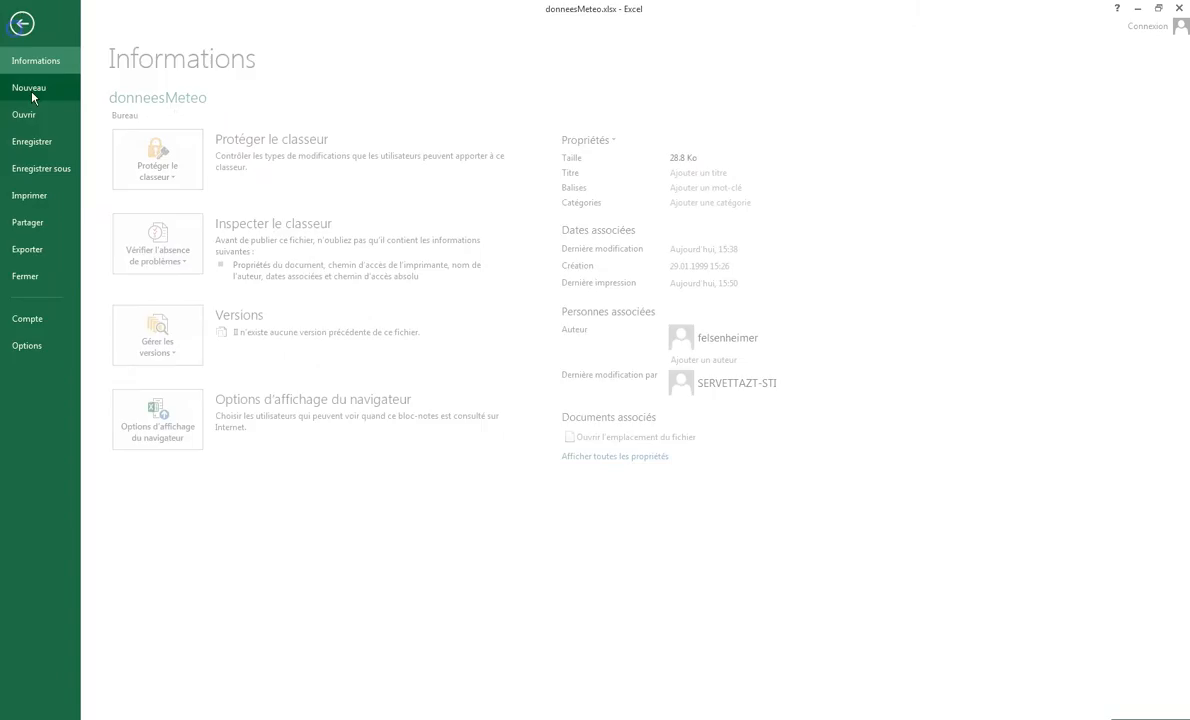
left_click(36, 195)
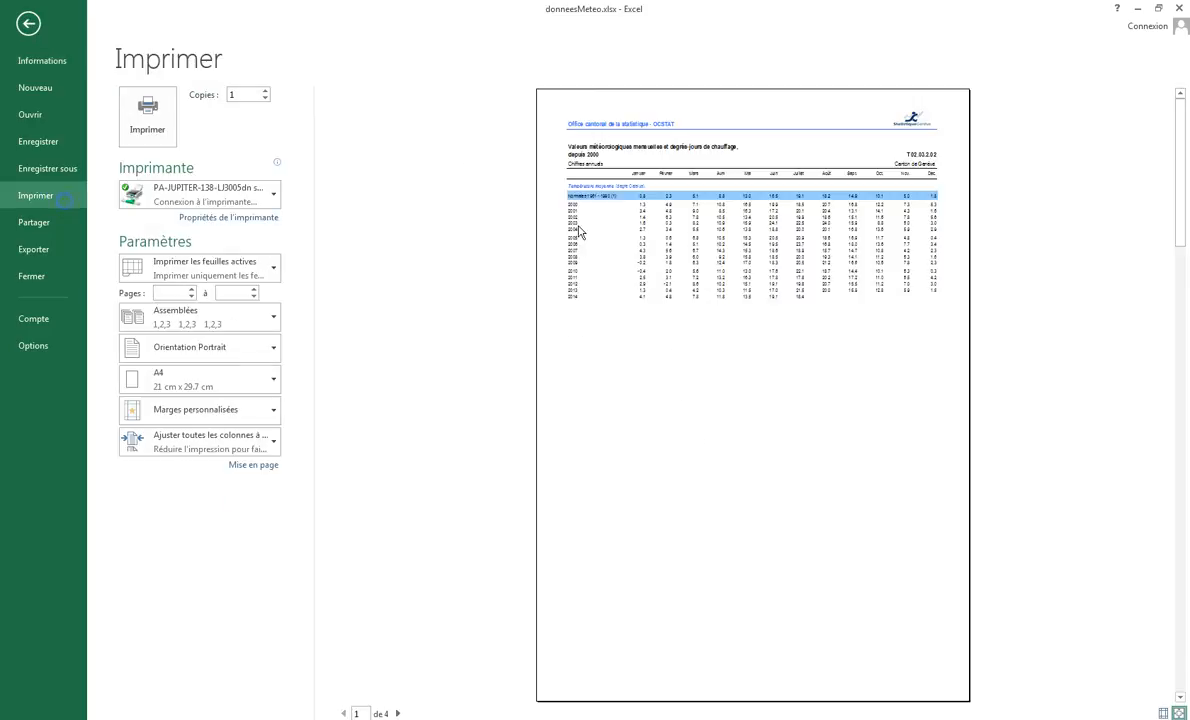
left_click(397, 713)
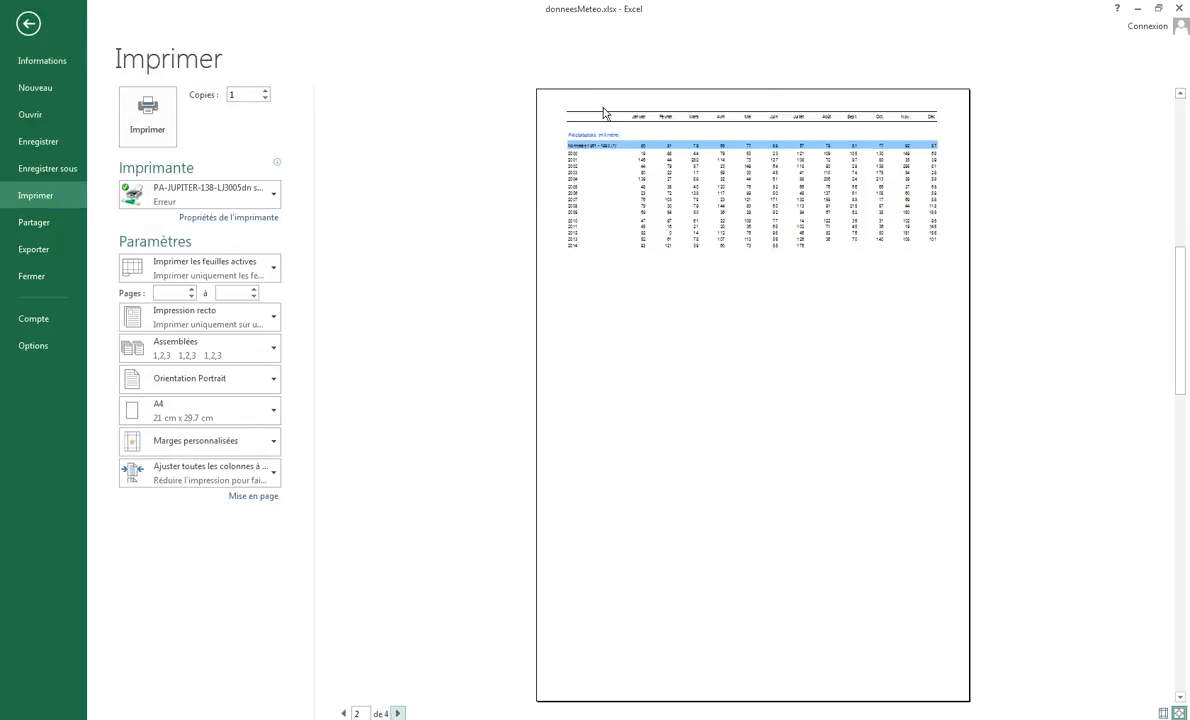
left_click(398, 712)
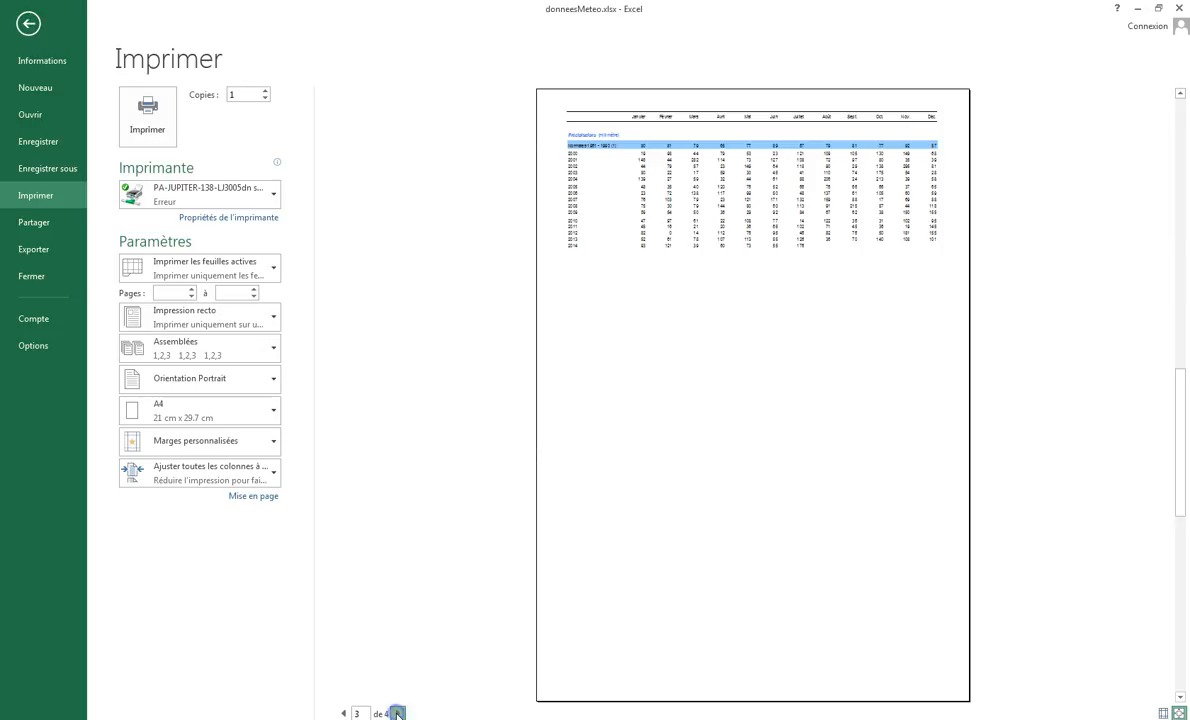
left_click(397, 713)
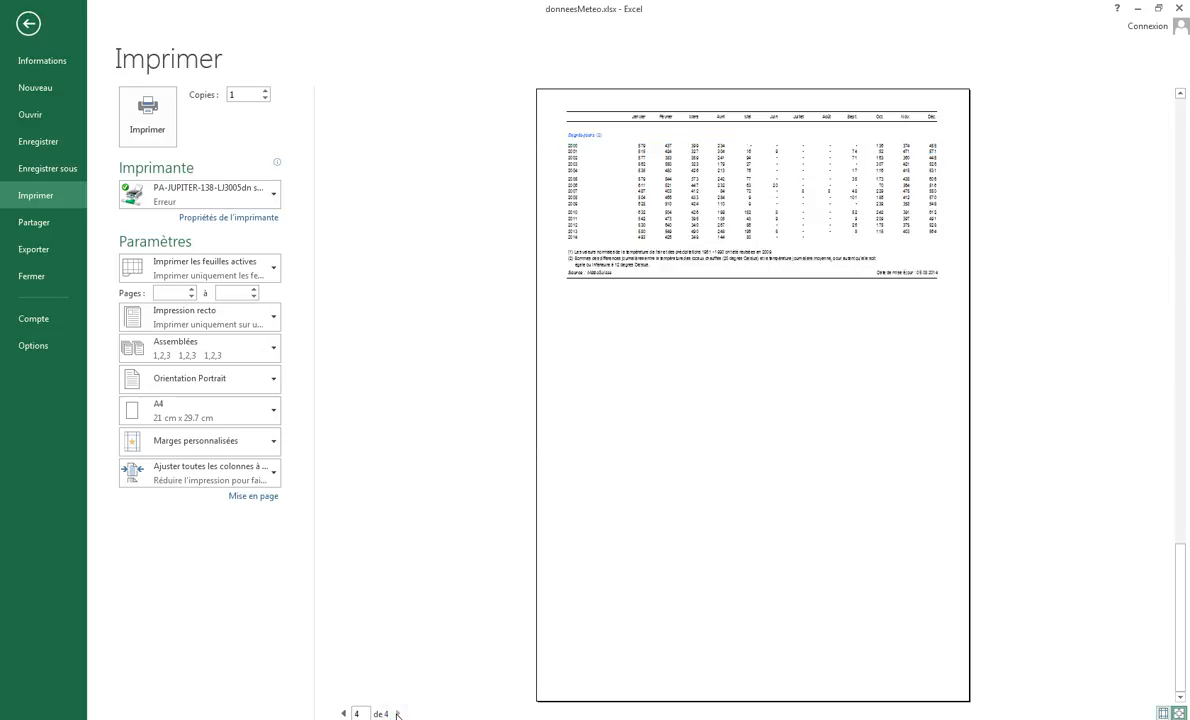
left_click(28, 22)
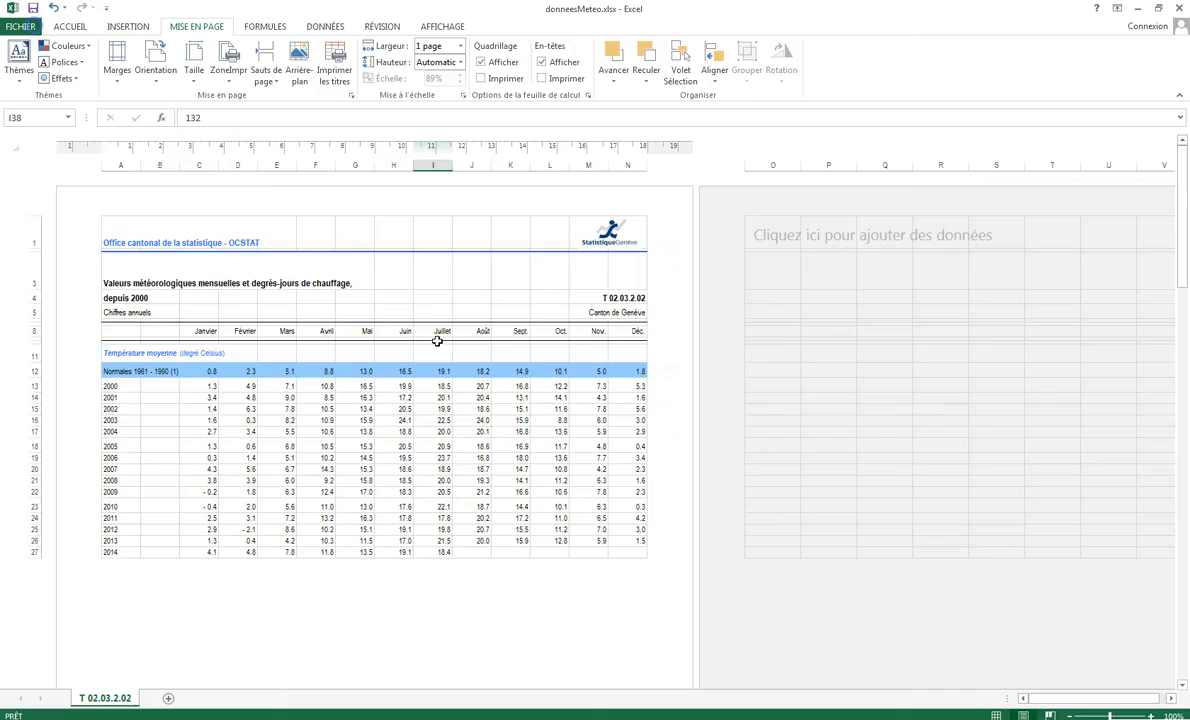
Step: Look over the second page in page layout view and switch the sheet back to normal view
scroll(314, 400, "down", 3)
scroll(324, 428, "down", 6)
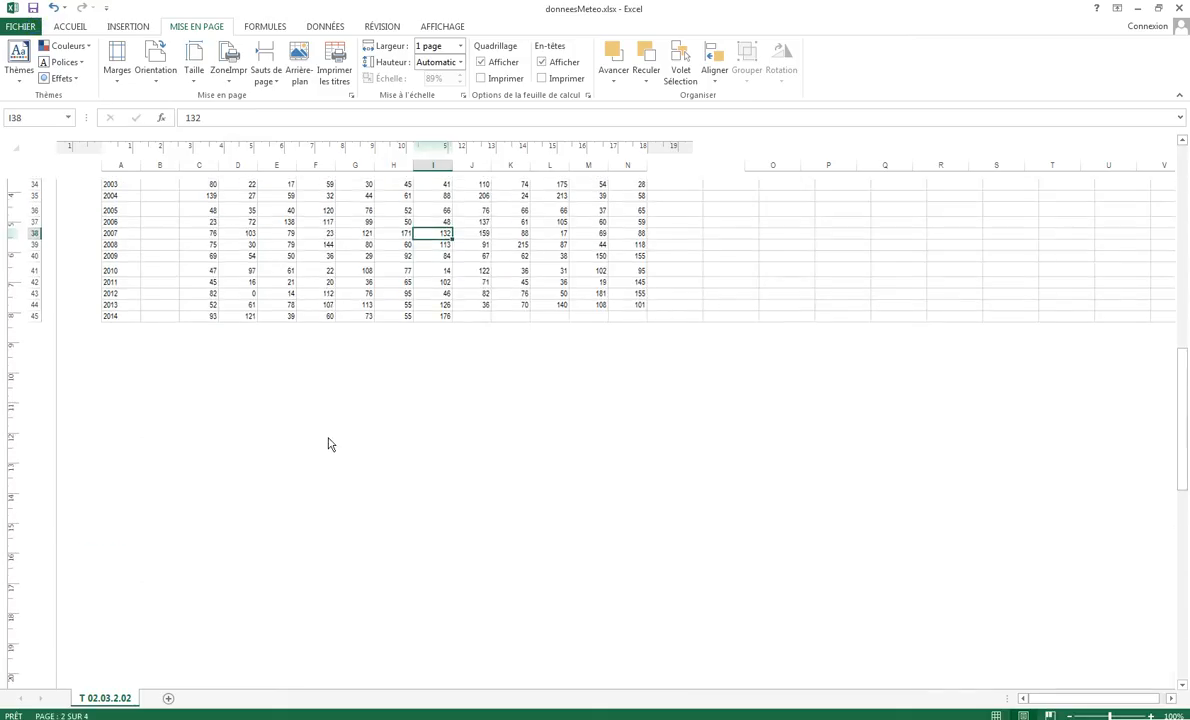
left_click(996, 715)
scroll(321, 167, "up", 11)
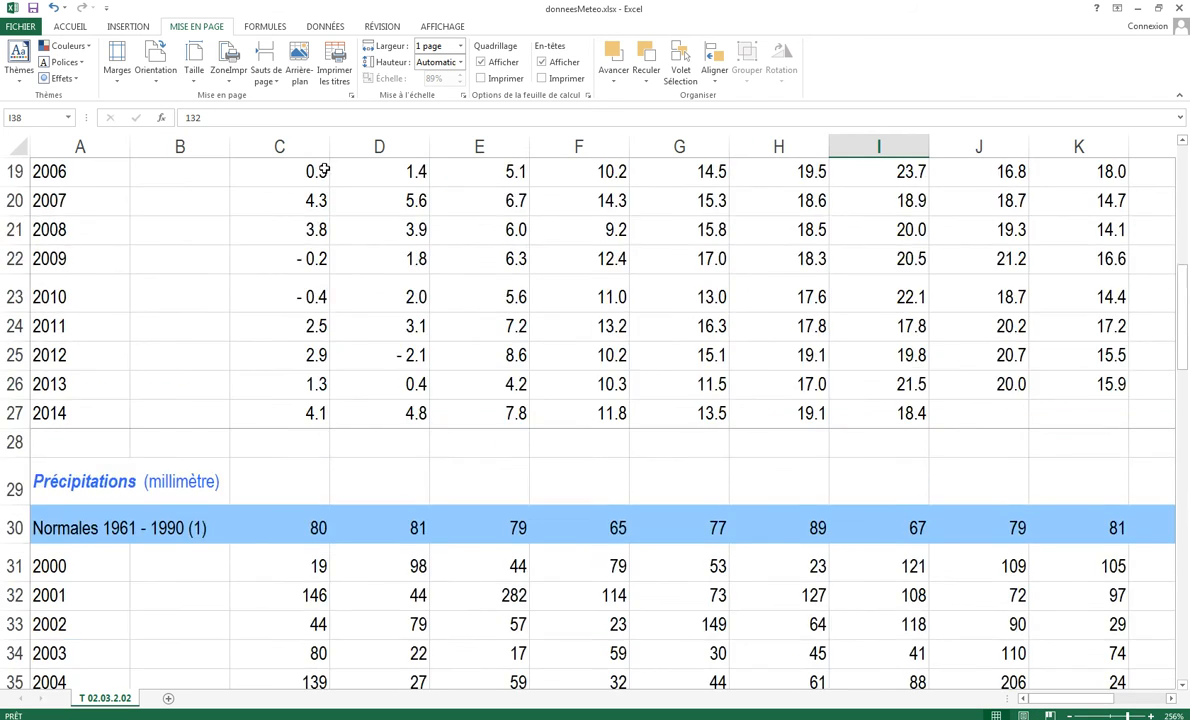
Step: Switch the sheet to page layout view and return to the top of its first page
scroll(180, 462, "down", 8)
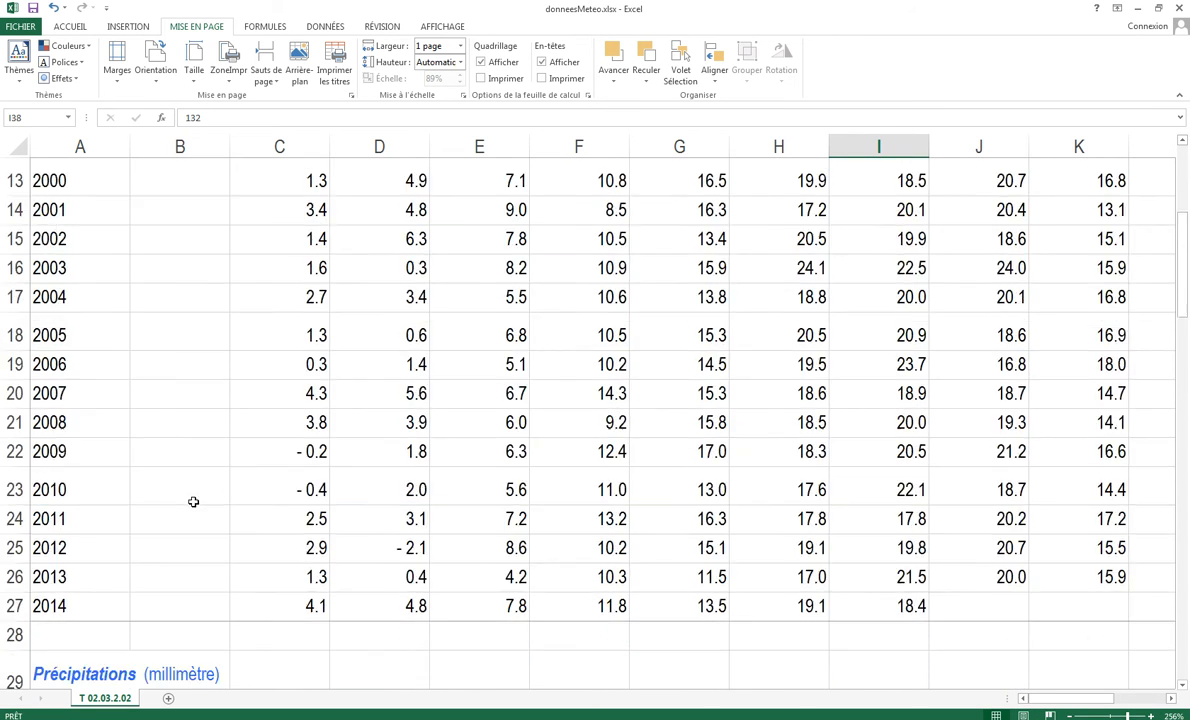
scroll(276, 314, "up", 8)
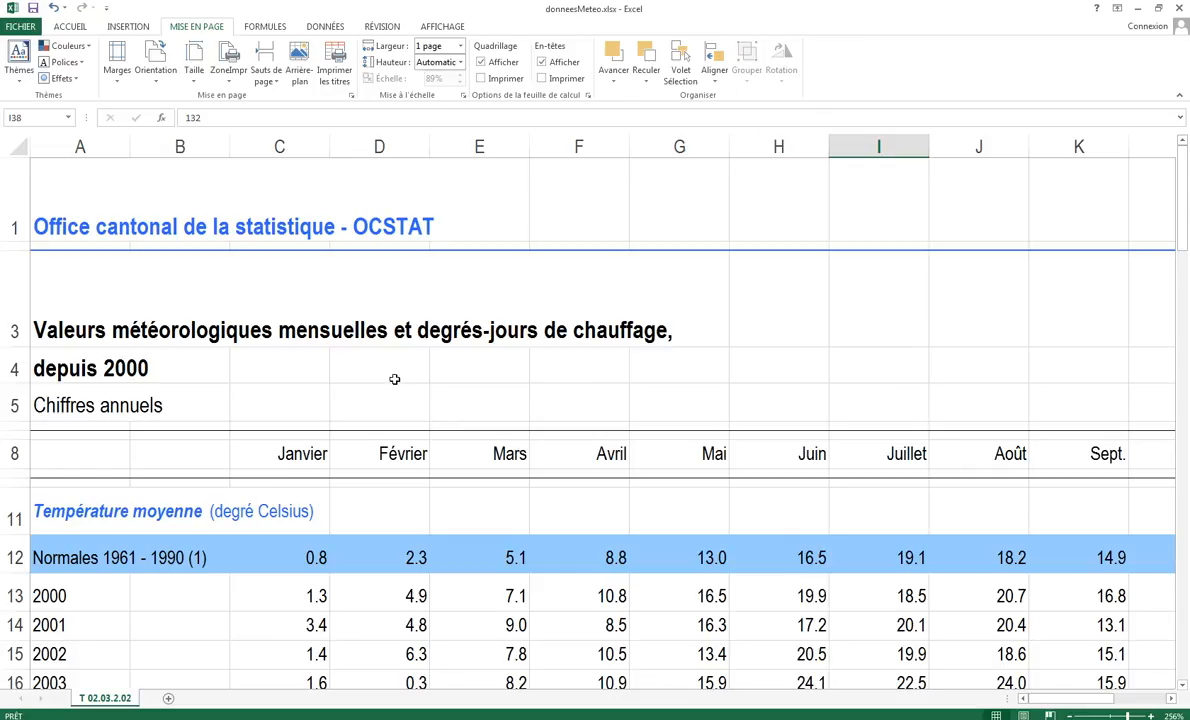
left_click(1023, 716)
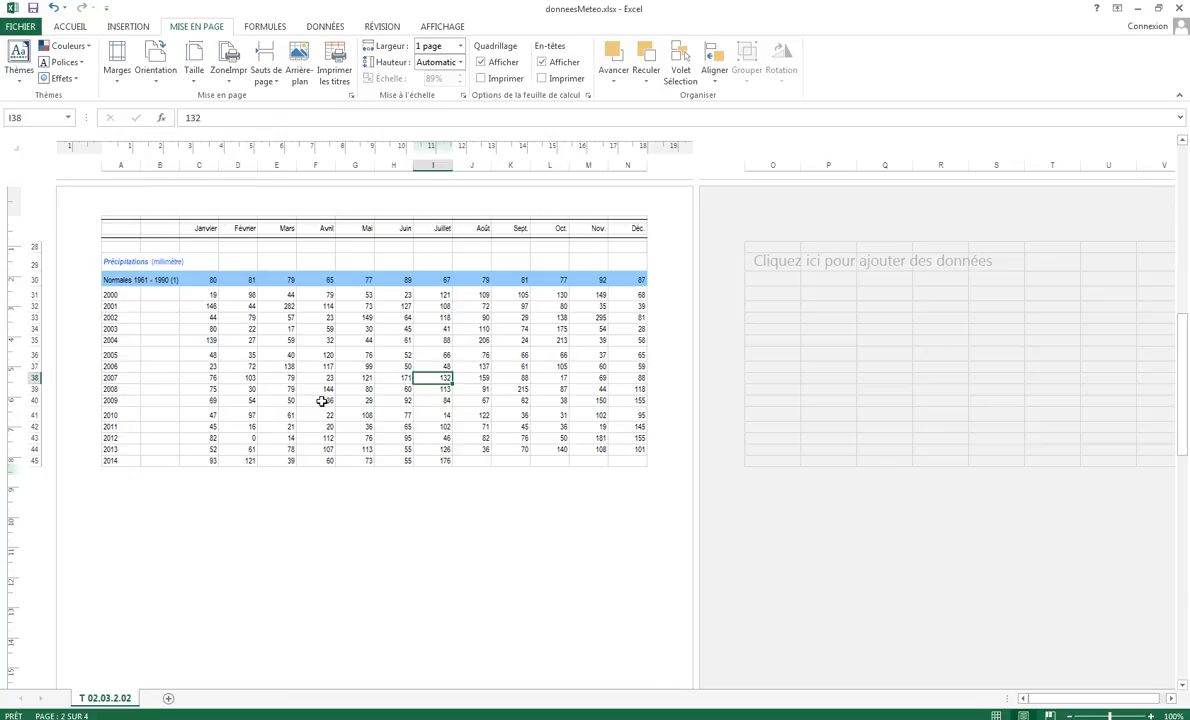
scroll(318, 401, "up", 5)
left_click_drag(1174, 335, 1126, 128)
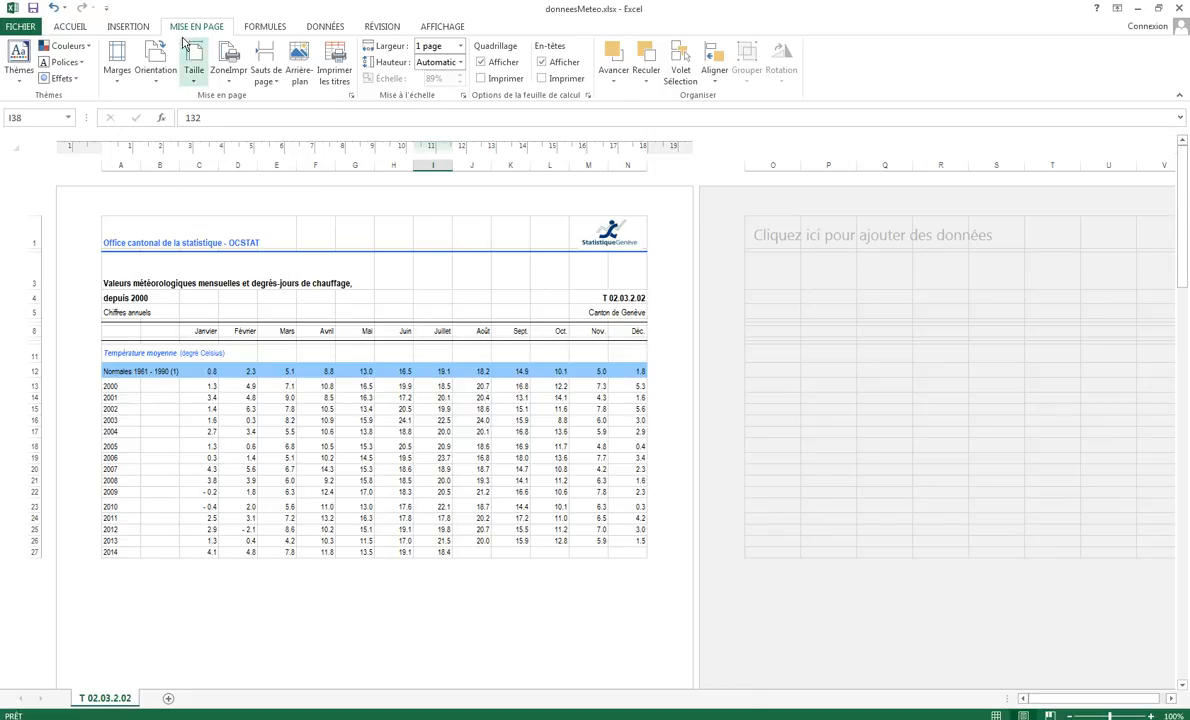
left_click(128, 30)
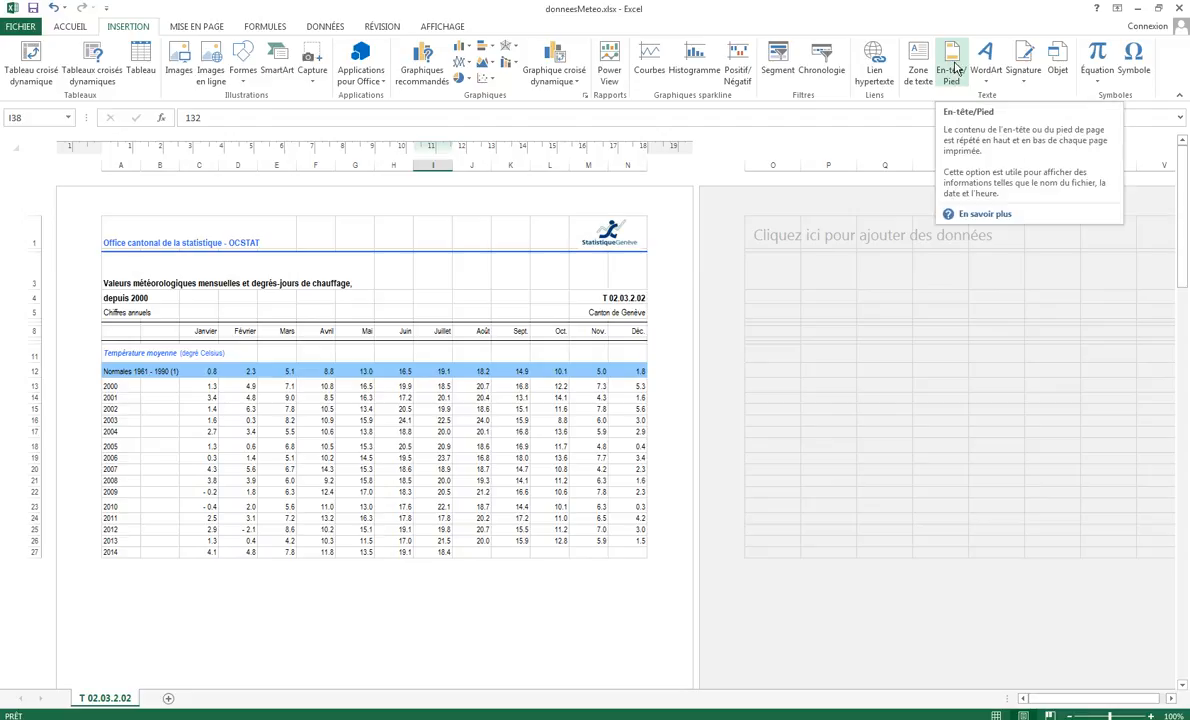
Step: Narrow the program window to look at the collapsed text insertion commands, and maximize it again
double_click(1068, 12)
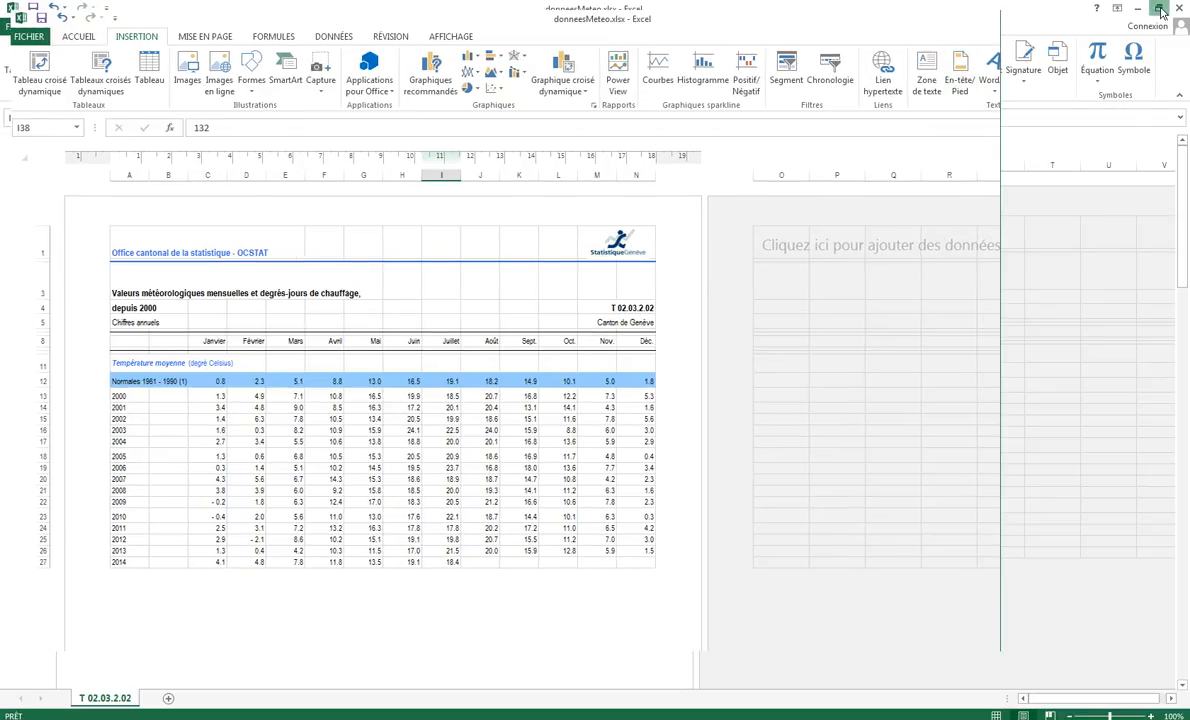
mouse_move(999, 72)
left_mouse_down()
mouse_move(850, 70)
mouse_move(986, 67)
left_mouse_up()
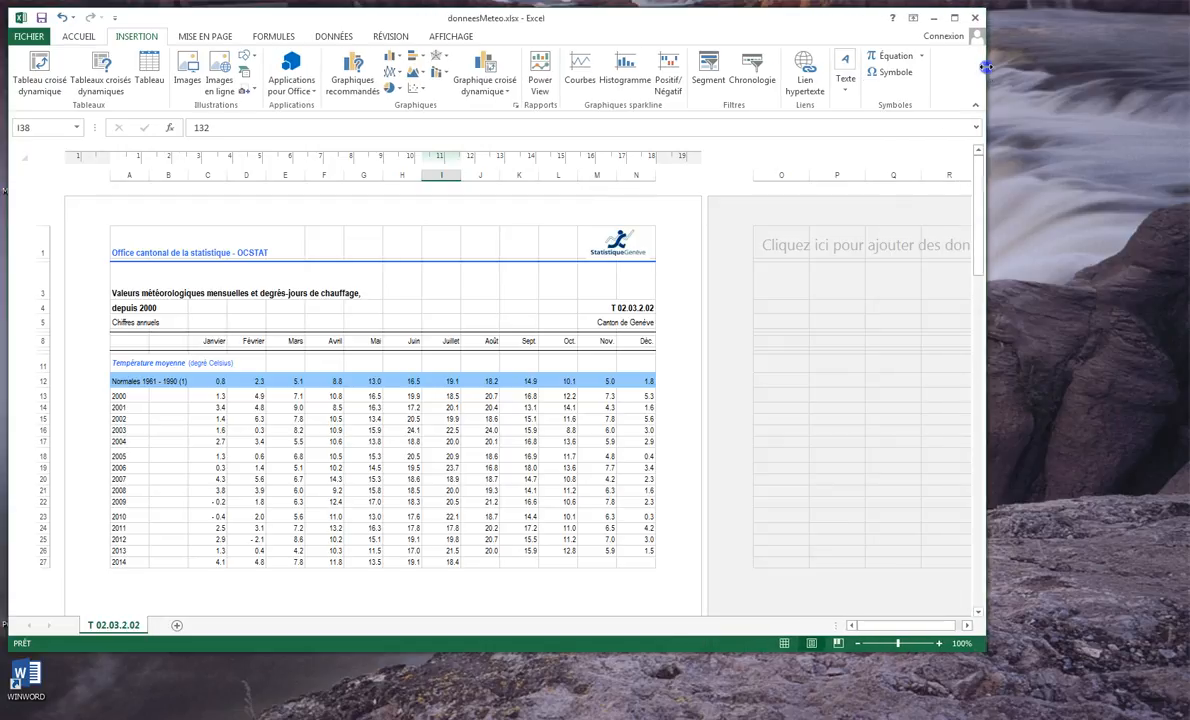
left_click(847, 88)
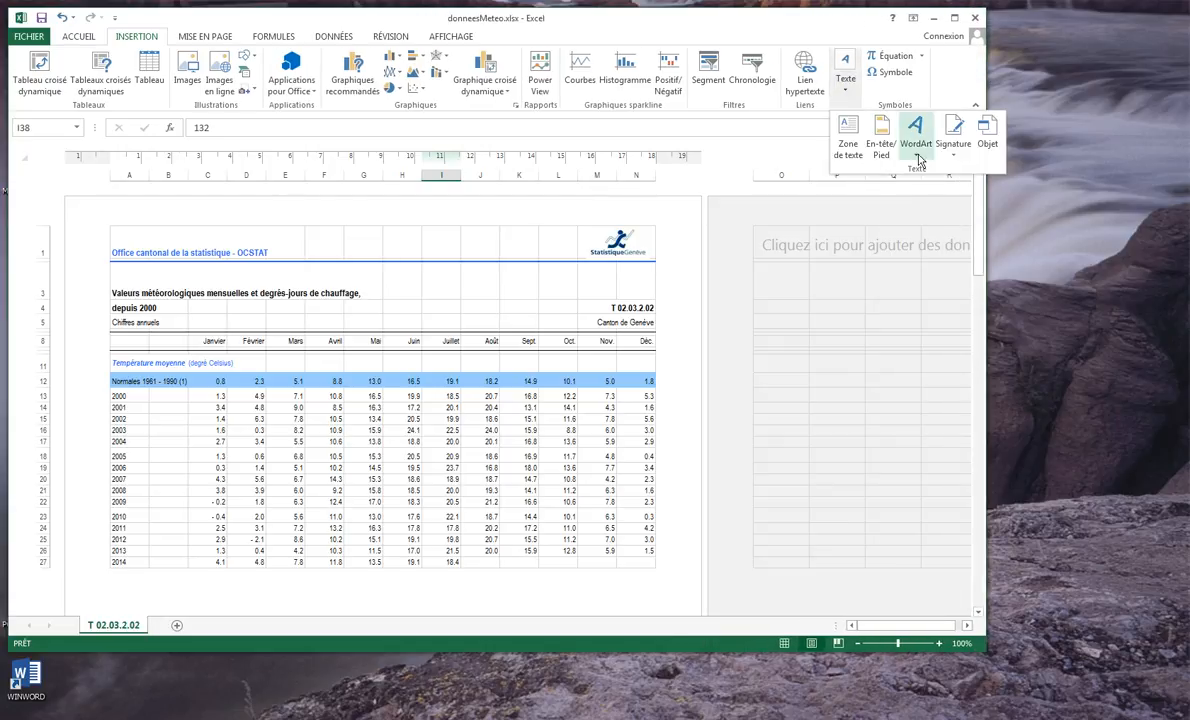
left_click(847, 78)
left_click(954, 18)
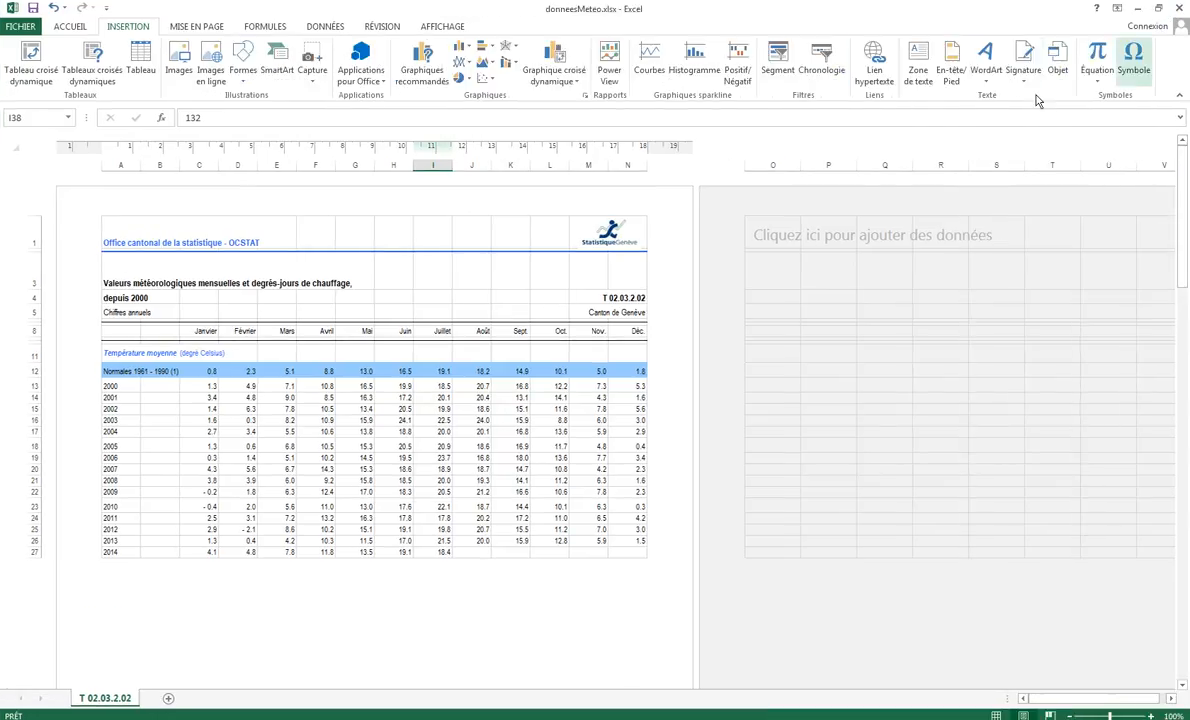
Step: Insert a centred page header with the file name, " - ", the current date, " à " and the current time
left_click(950, 72)
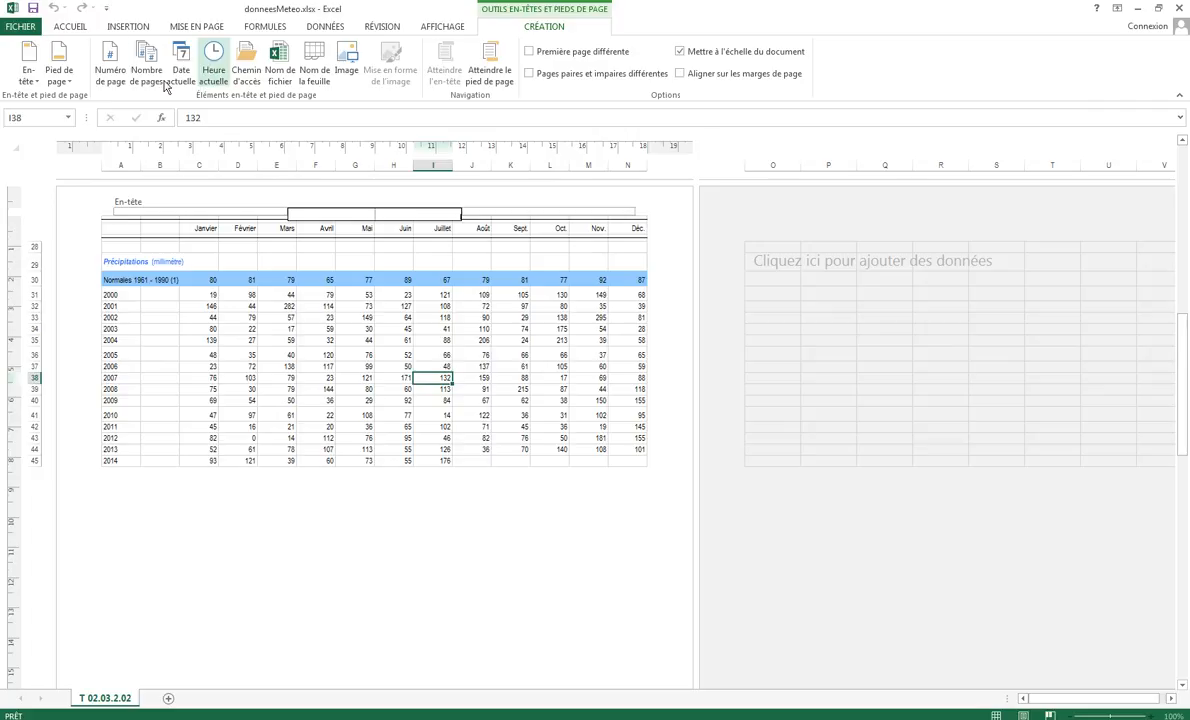
left_click(280, 74)
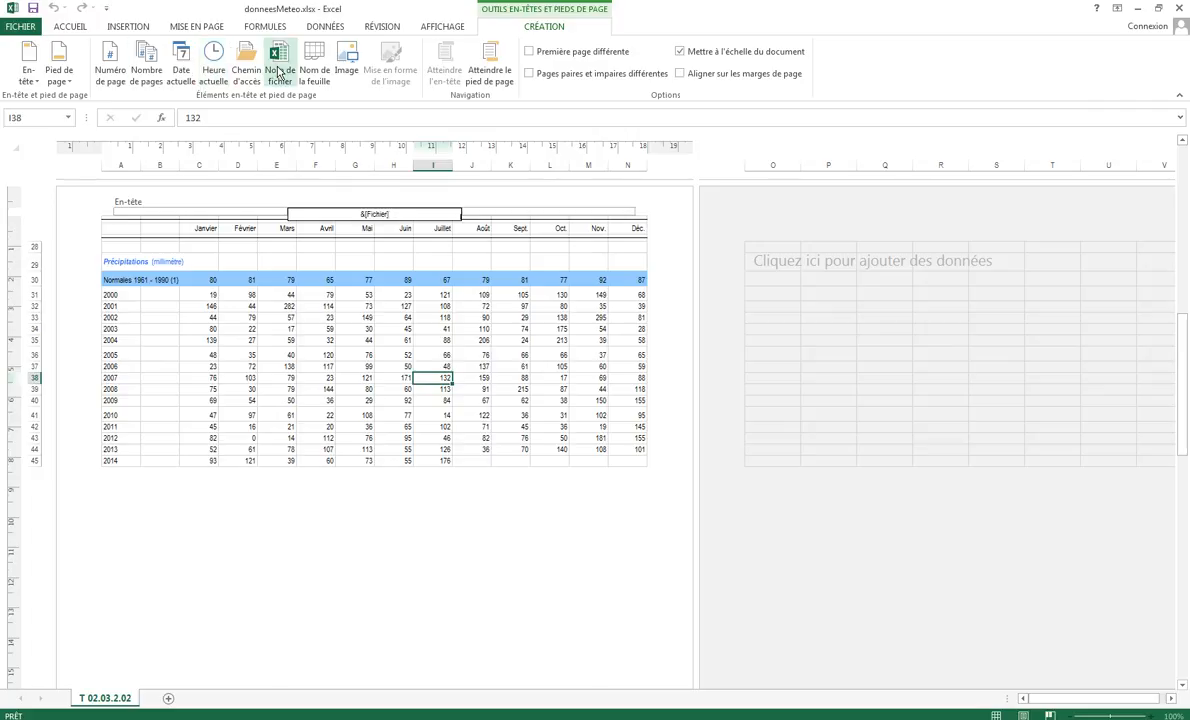
type("-")
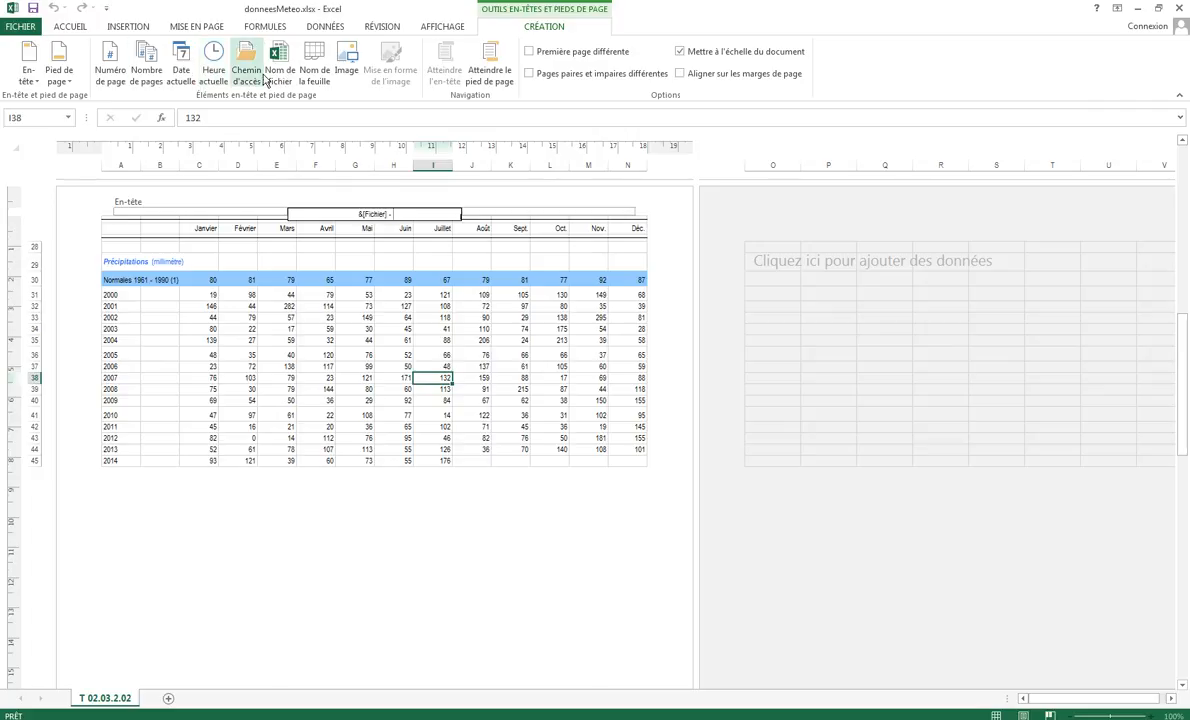
left_click(189, 68)
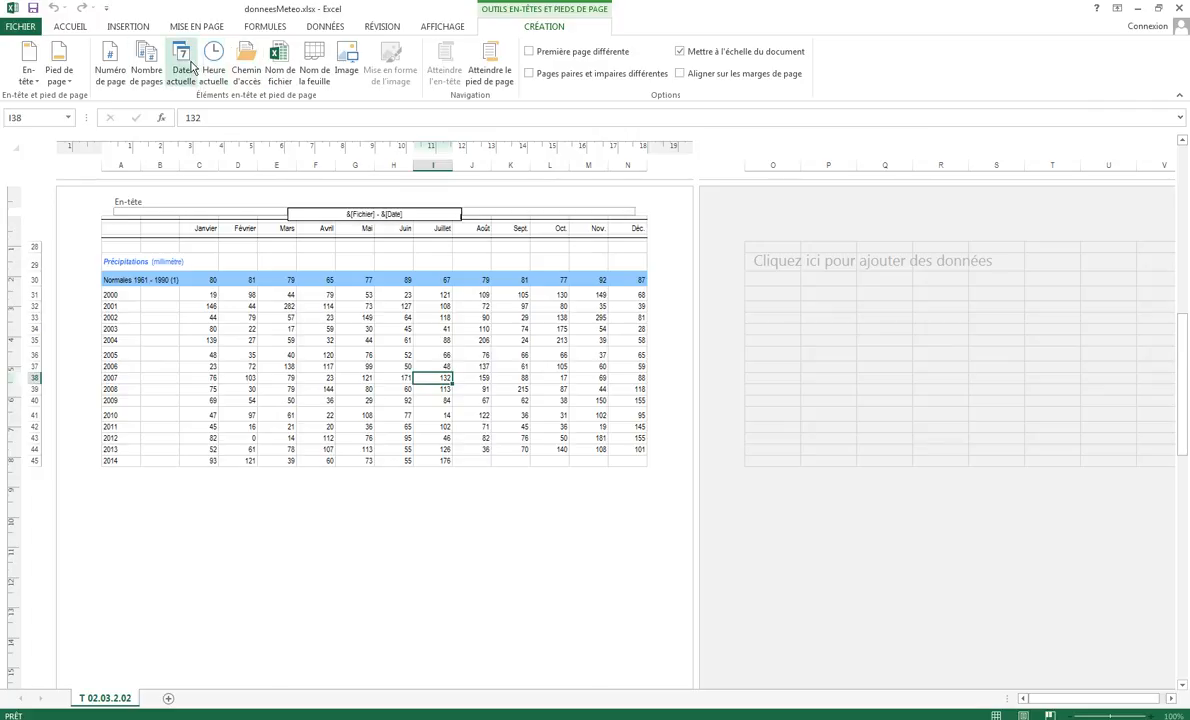
type("à")
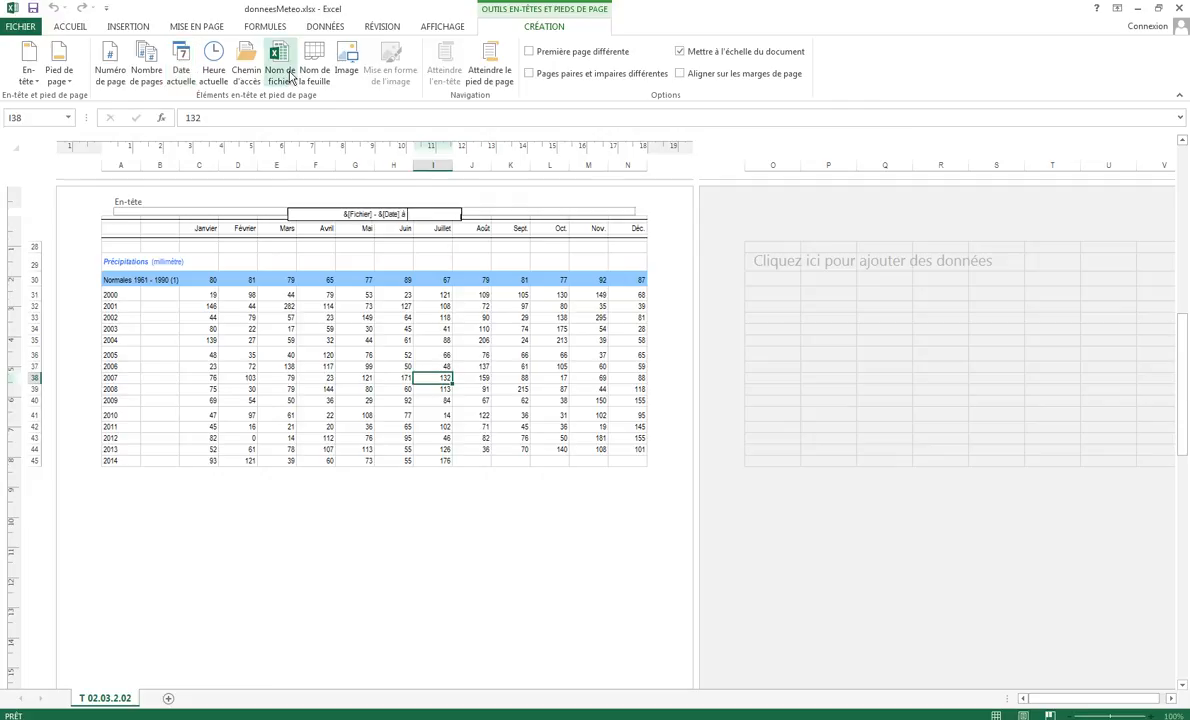
left_click(214, 68)
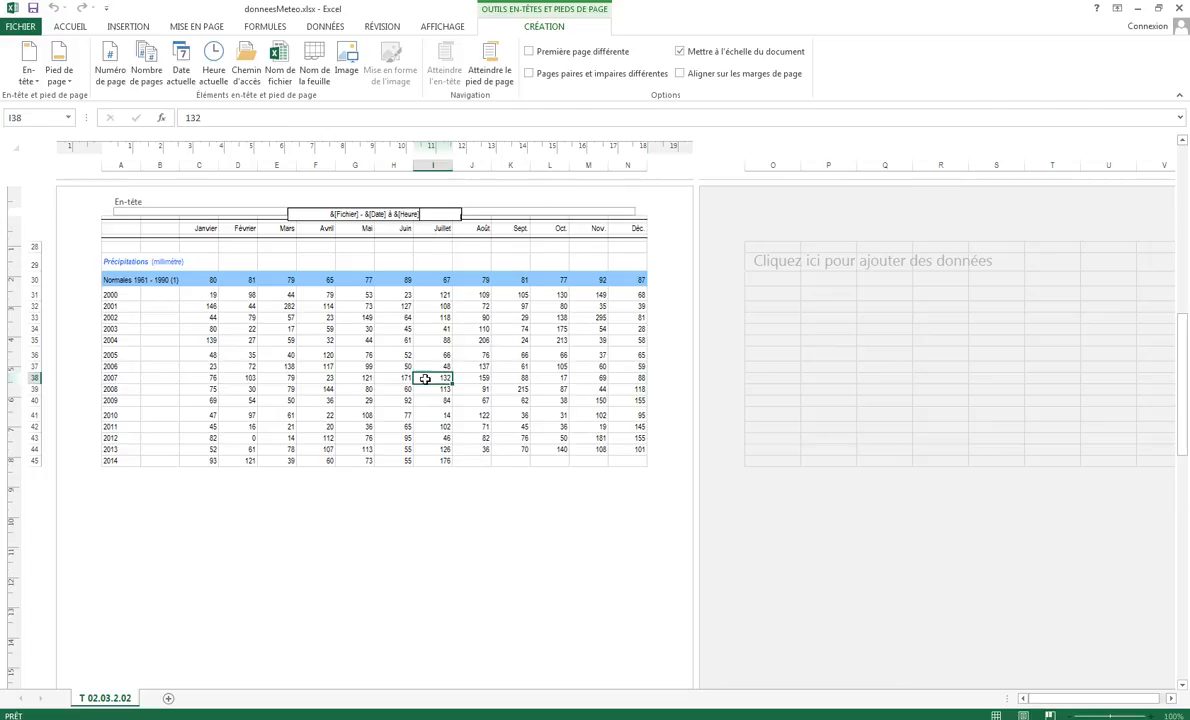
Step: Insert the page number in the centre section of the page footer
left_click(491, 64)
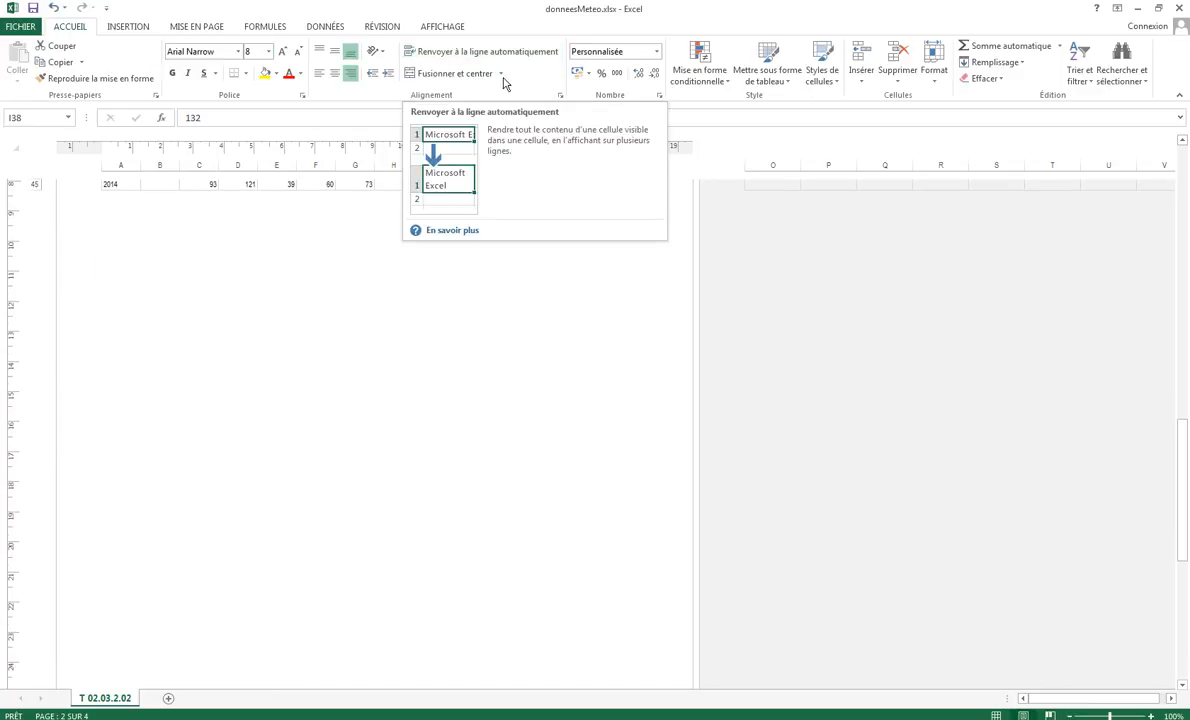
scroll(530, 287, "up", 10)
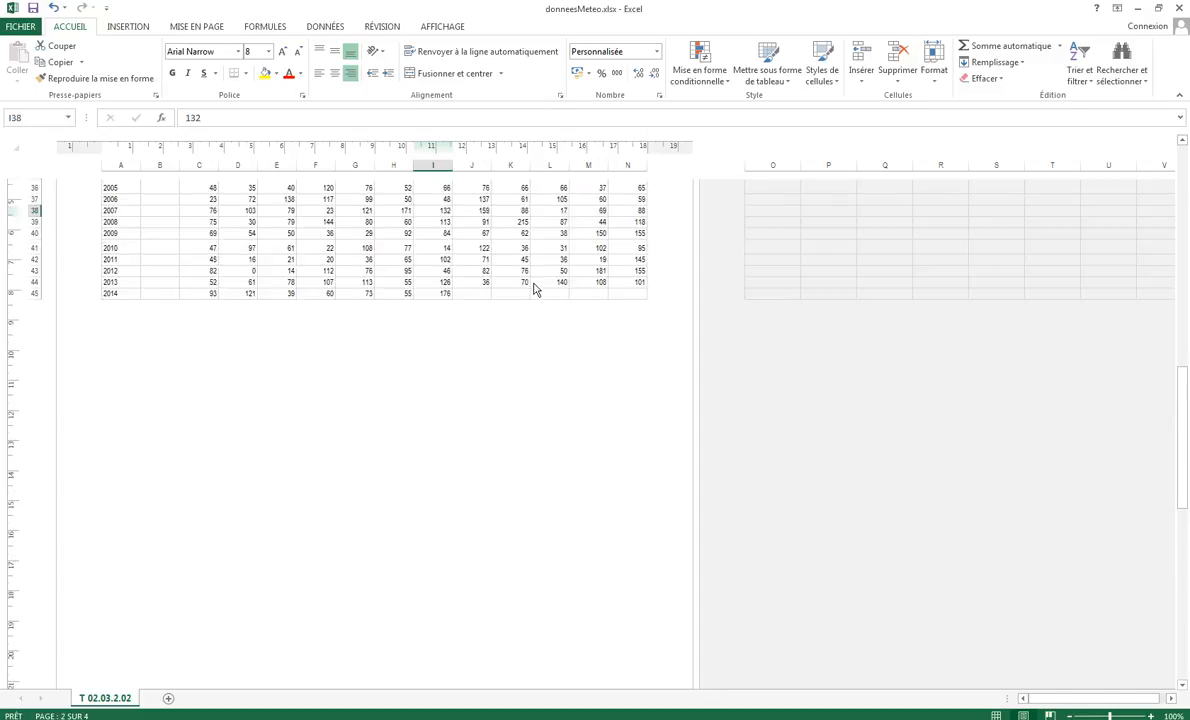
left_click(128, 26)
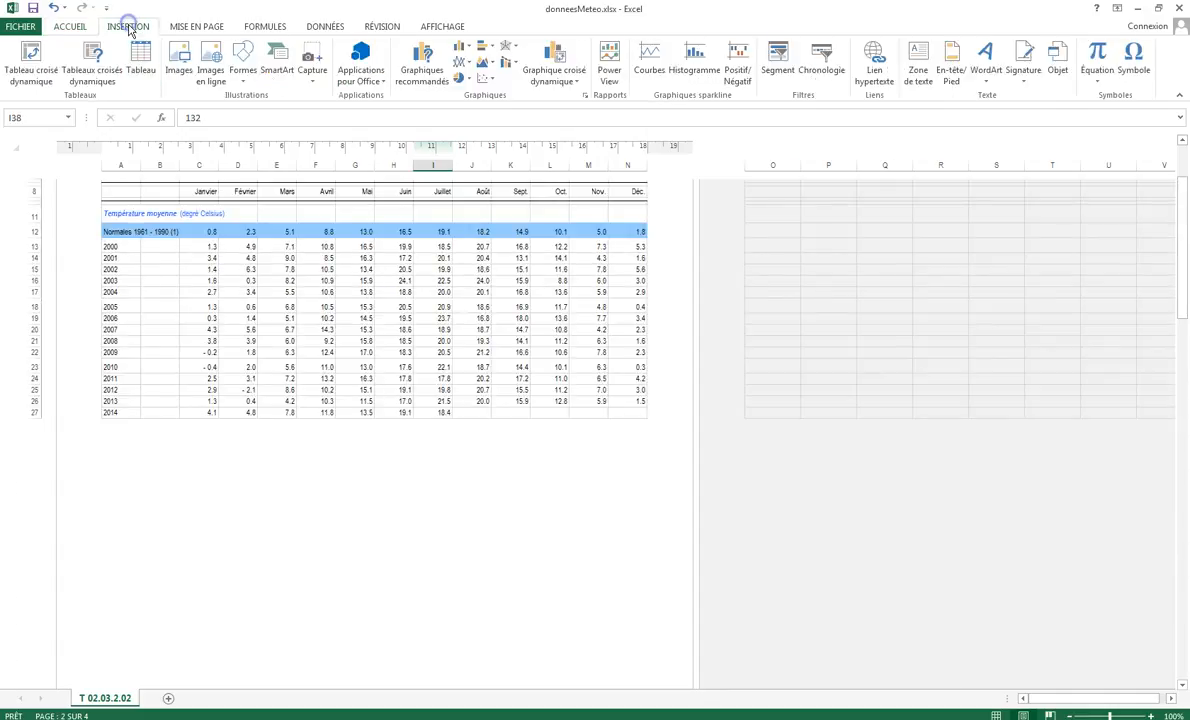
scroll(398, 311, "up", 3)
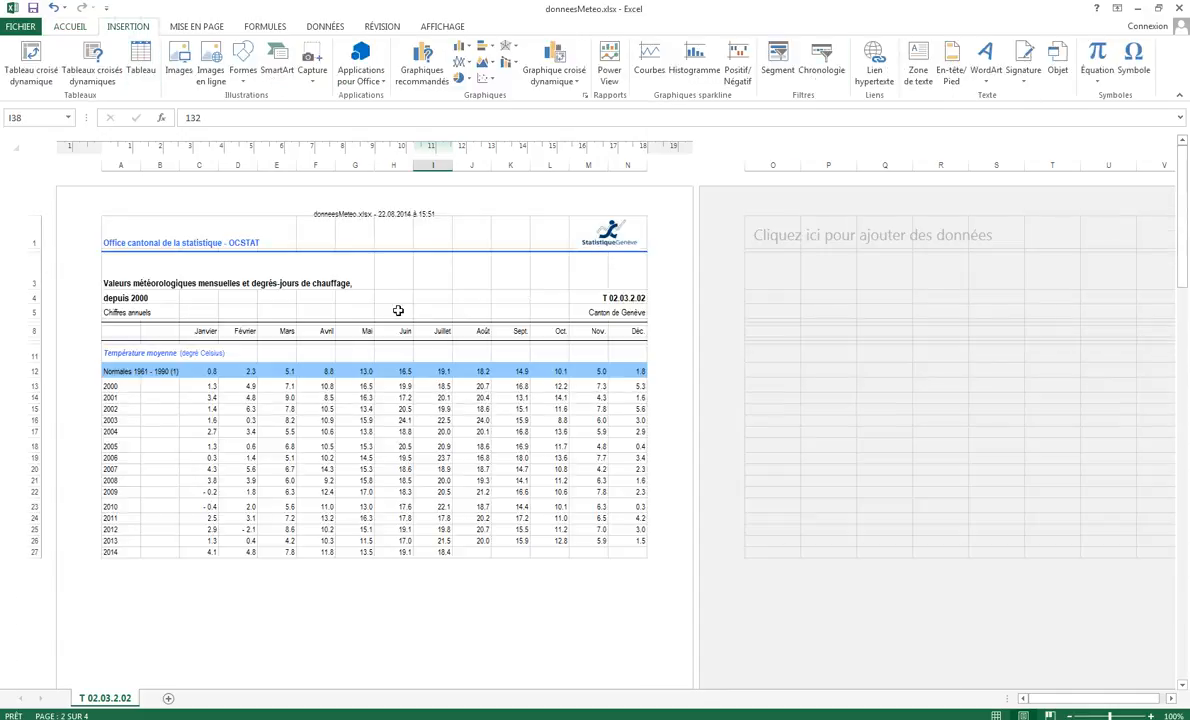
left_click(358, 213)
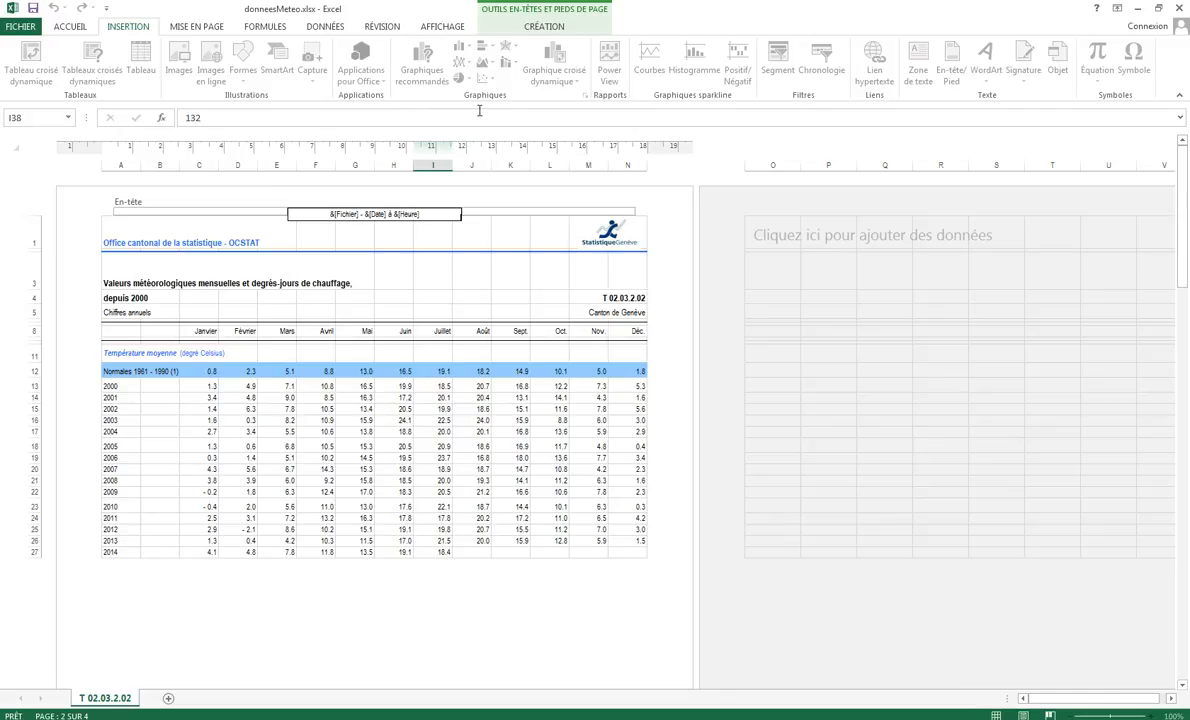
left_click(540, 12)
left_click(490, 62)
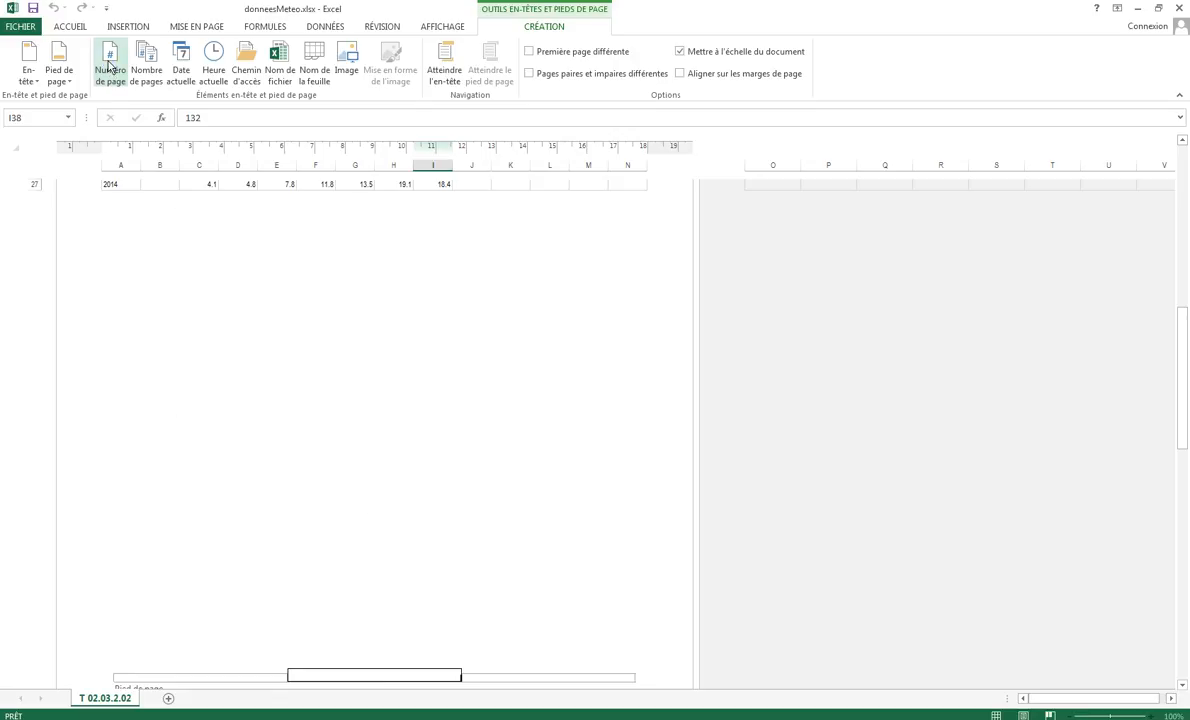
left_click(110, 66)
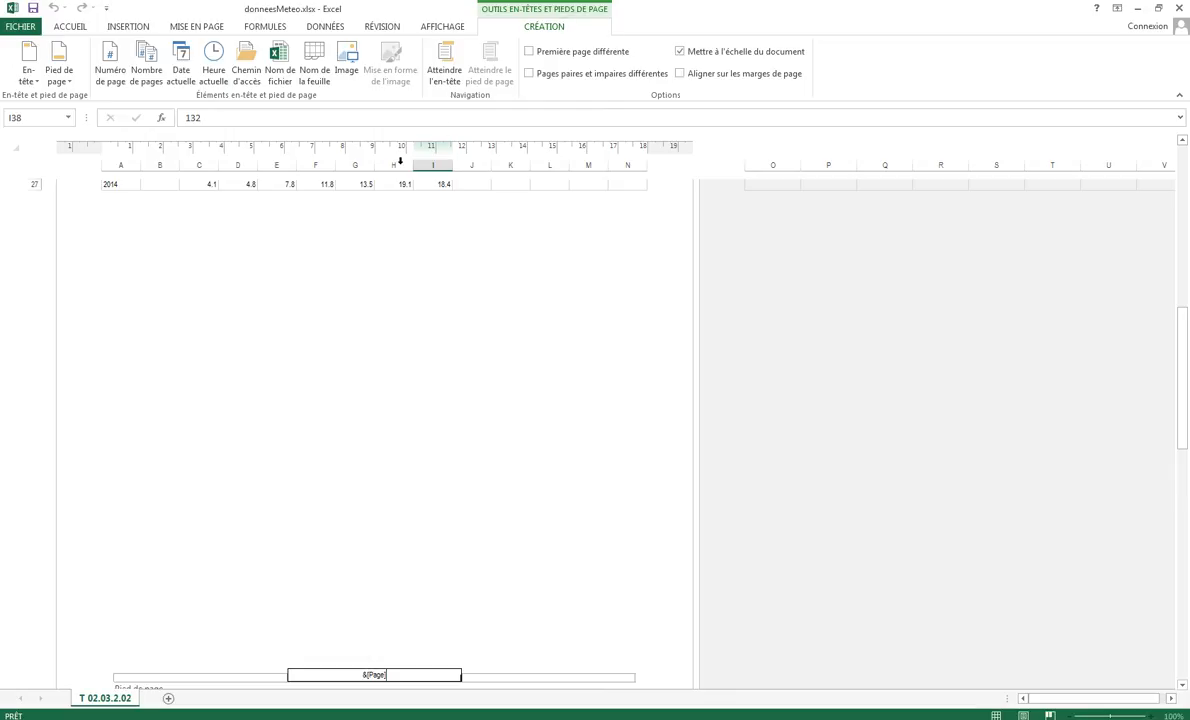
Step: Check the header and page number on all four pages in the print preview, and return to the sheet
left_click(18, 28)
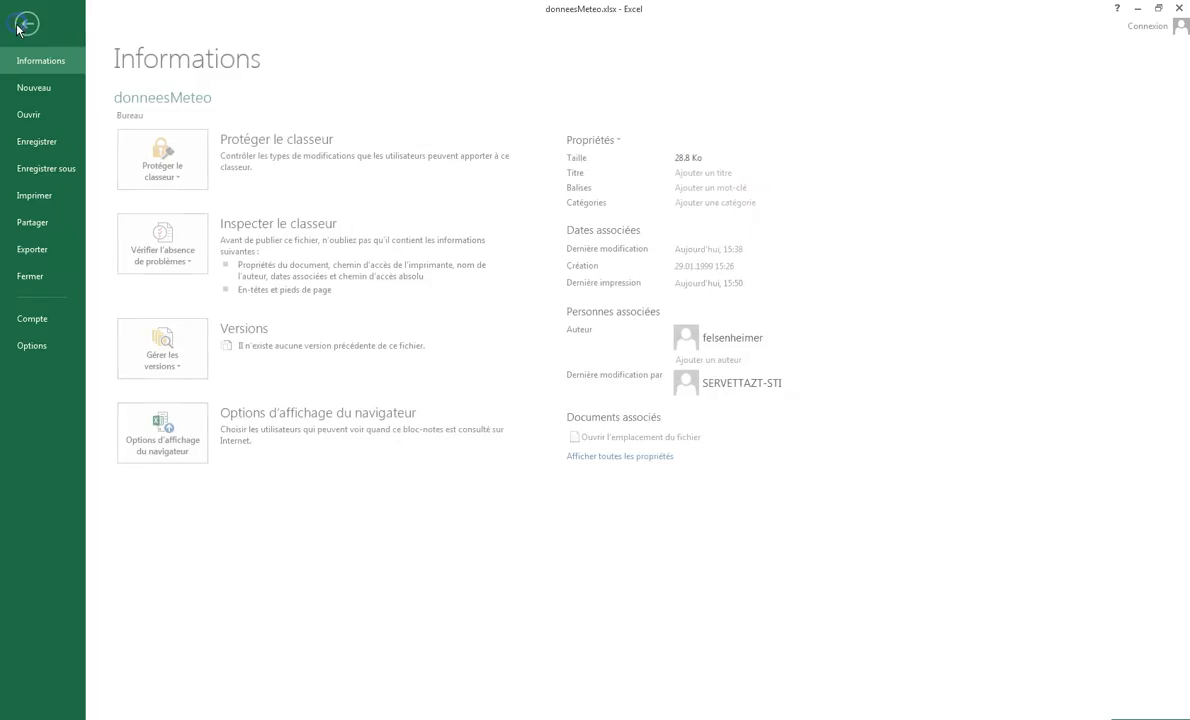
left_click(40, 195)
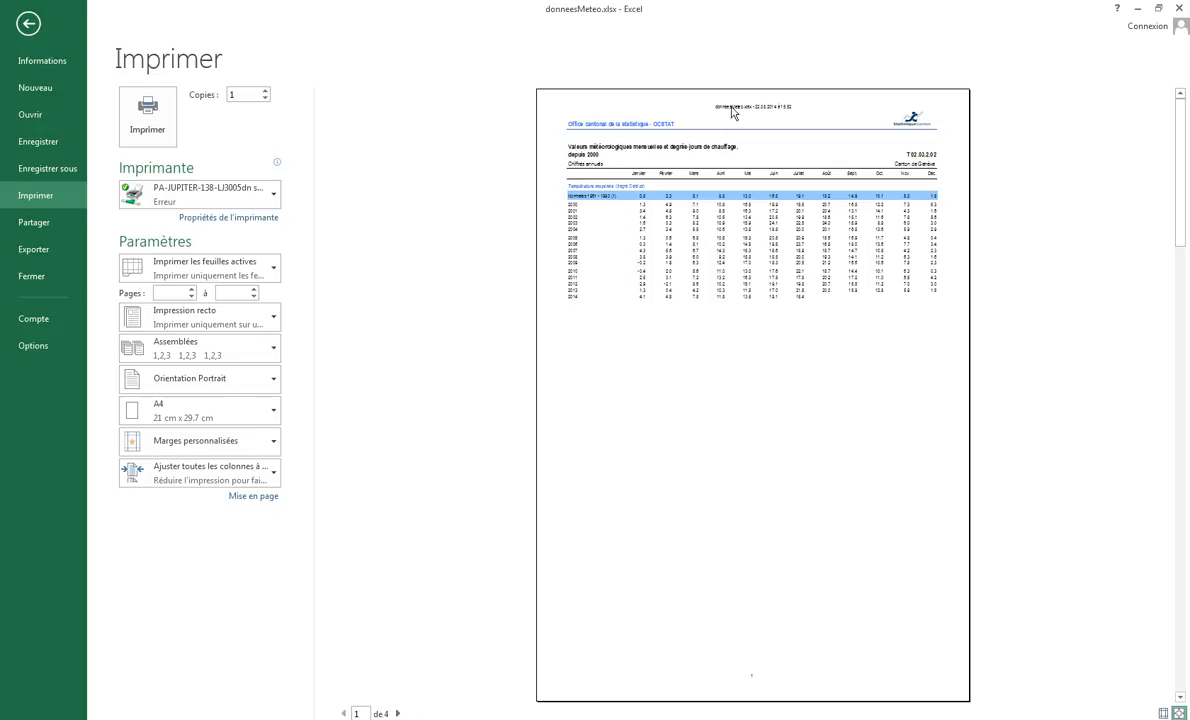
left_click(395, 713)
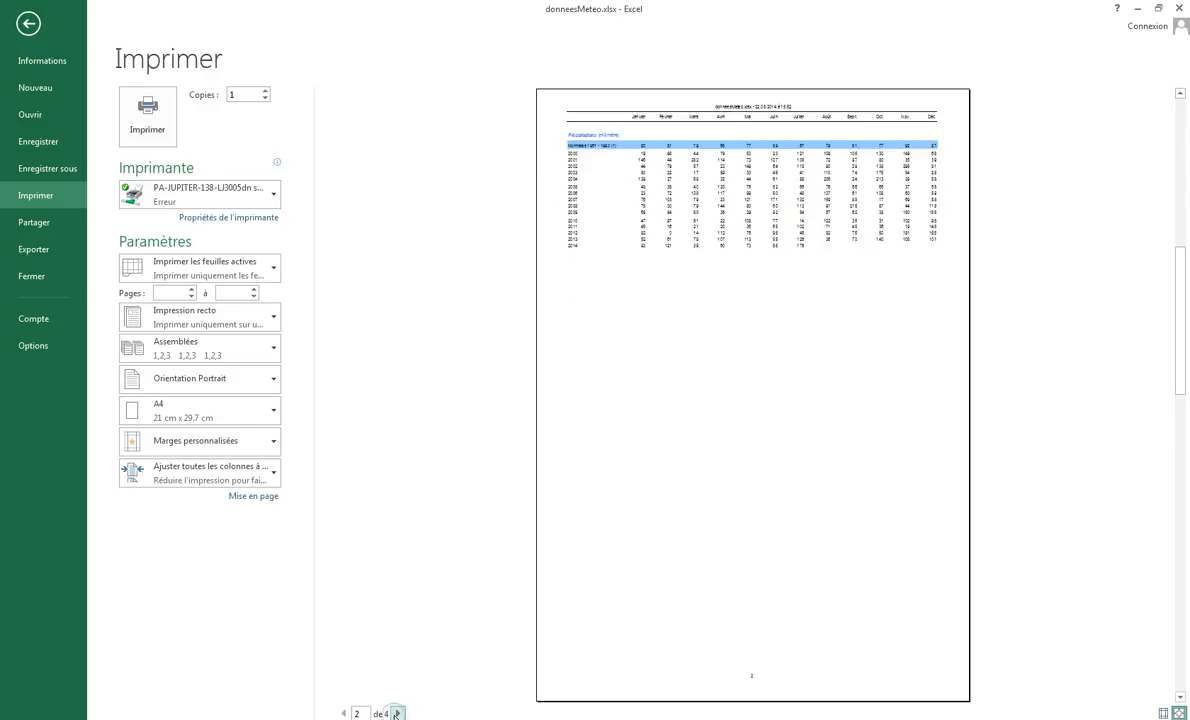
left_click(396, 713)
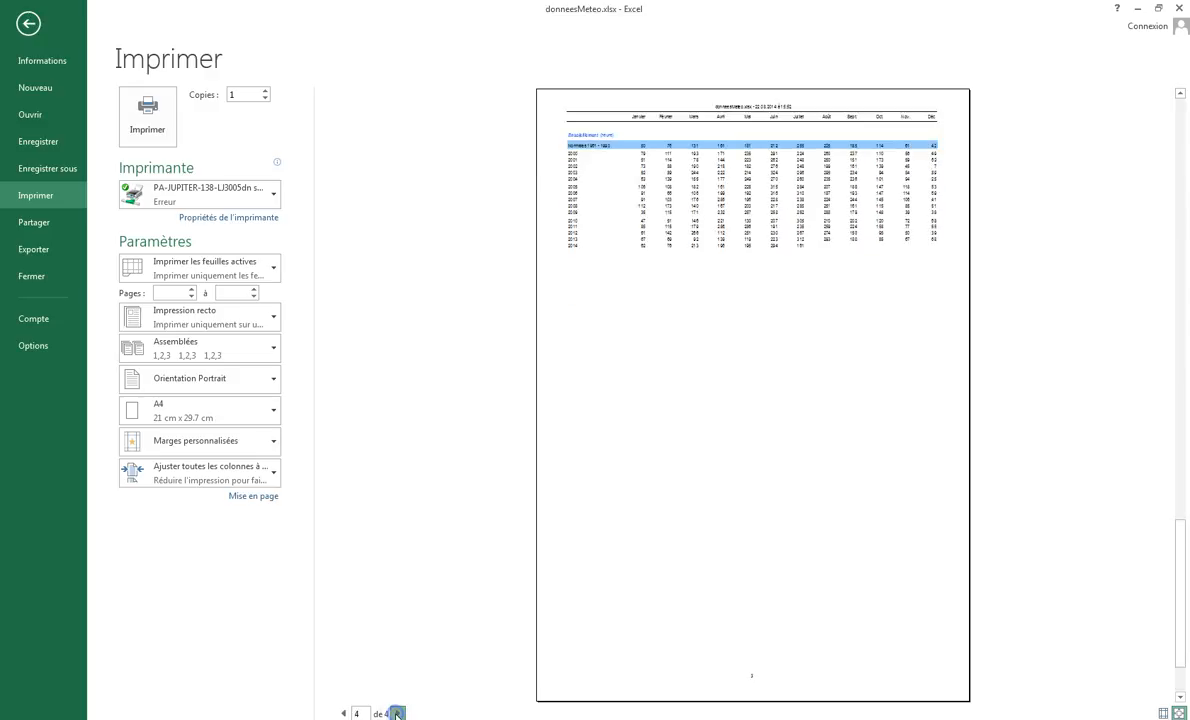
left_click(396, 713)
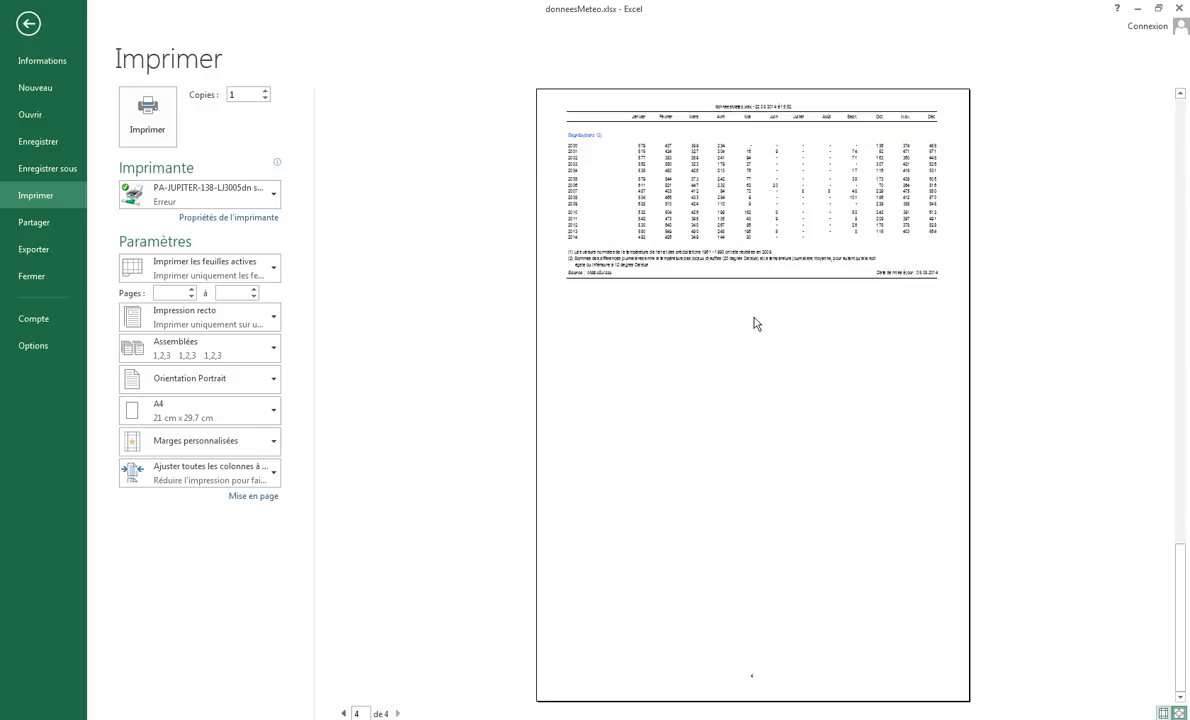
left_click(27, 23)
Step: Switch the sheet from page layout to normal view and go back to its first rows
left_click(192, 28)
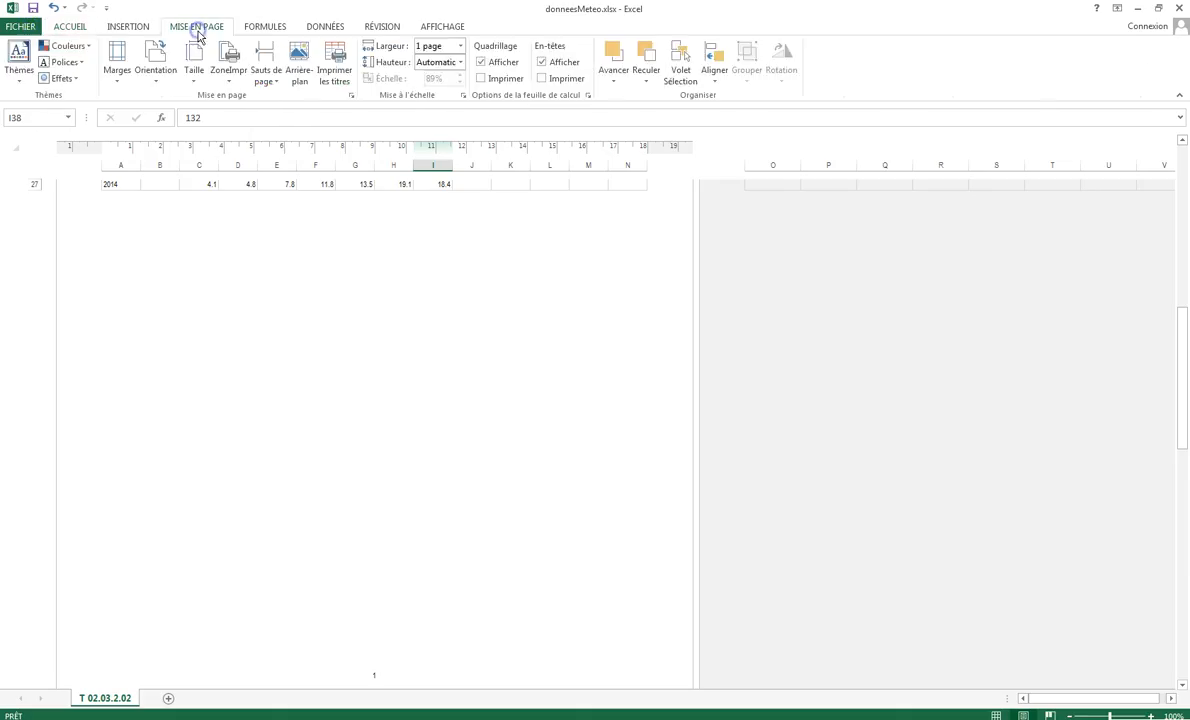
scroll(338, 370, "up", 5)
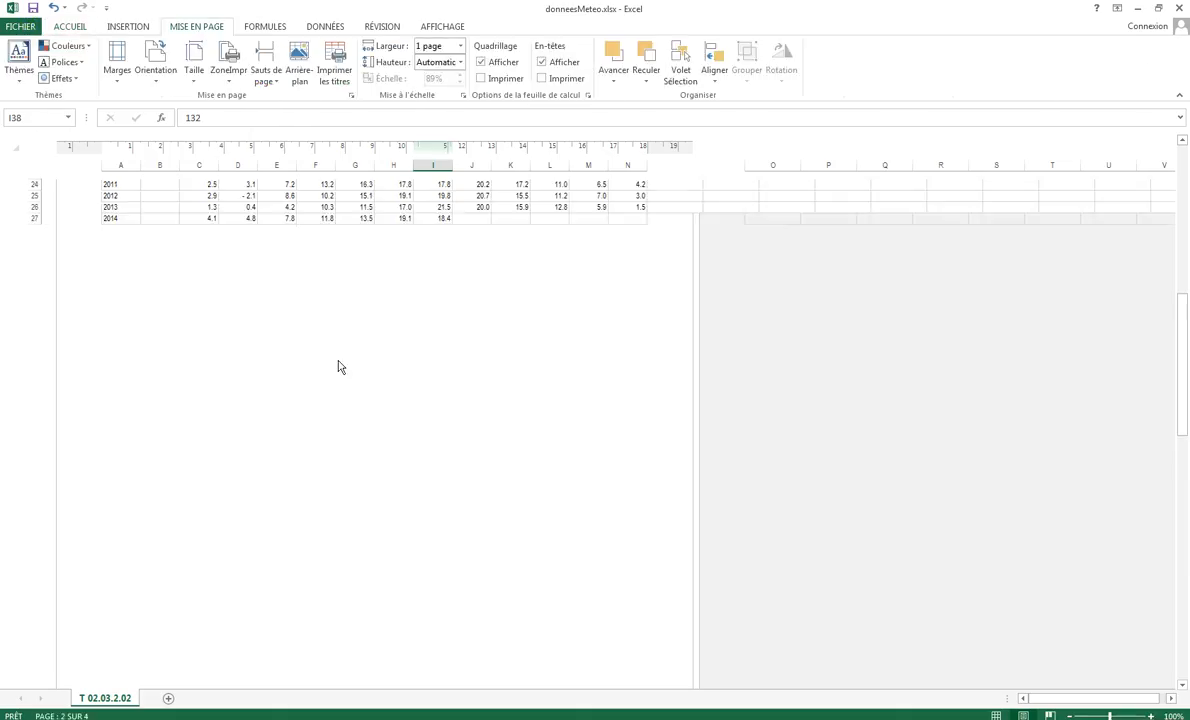
scroll(340, 351, "up", 3)
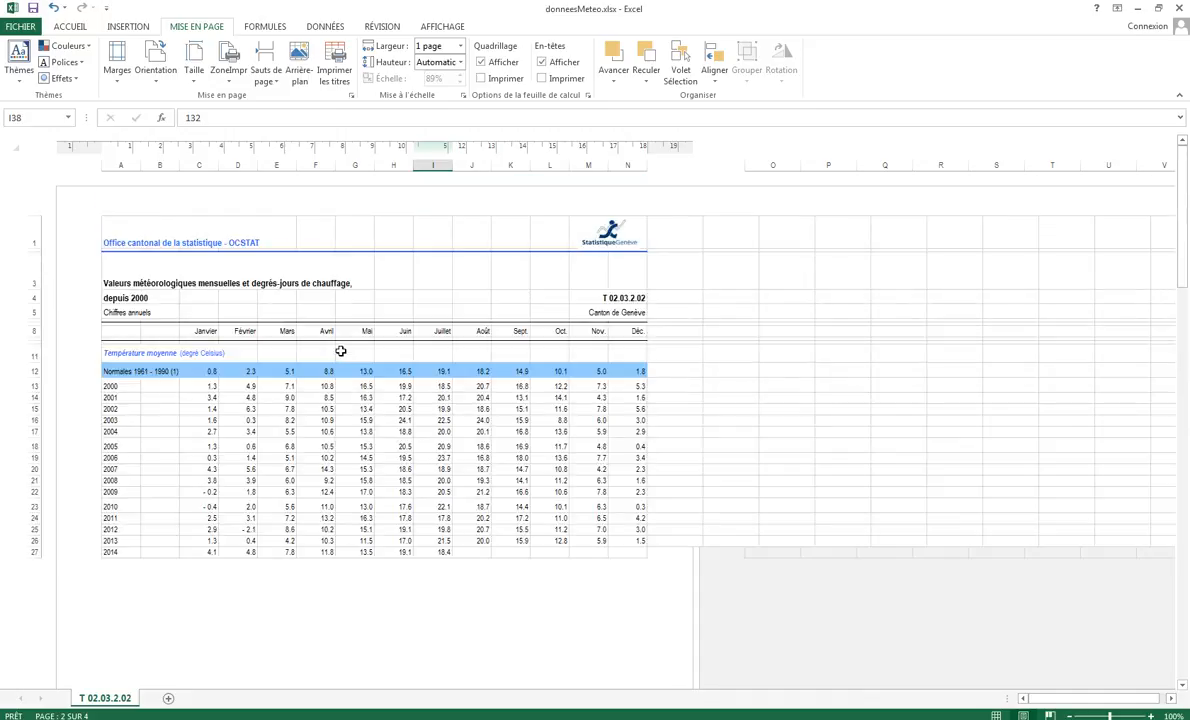
left_click(996, 716)
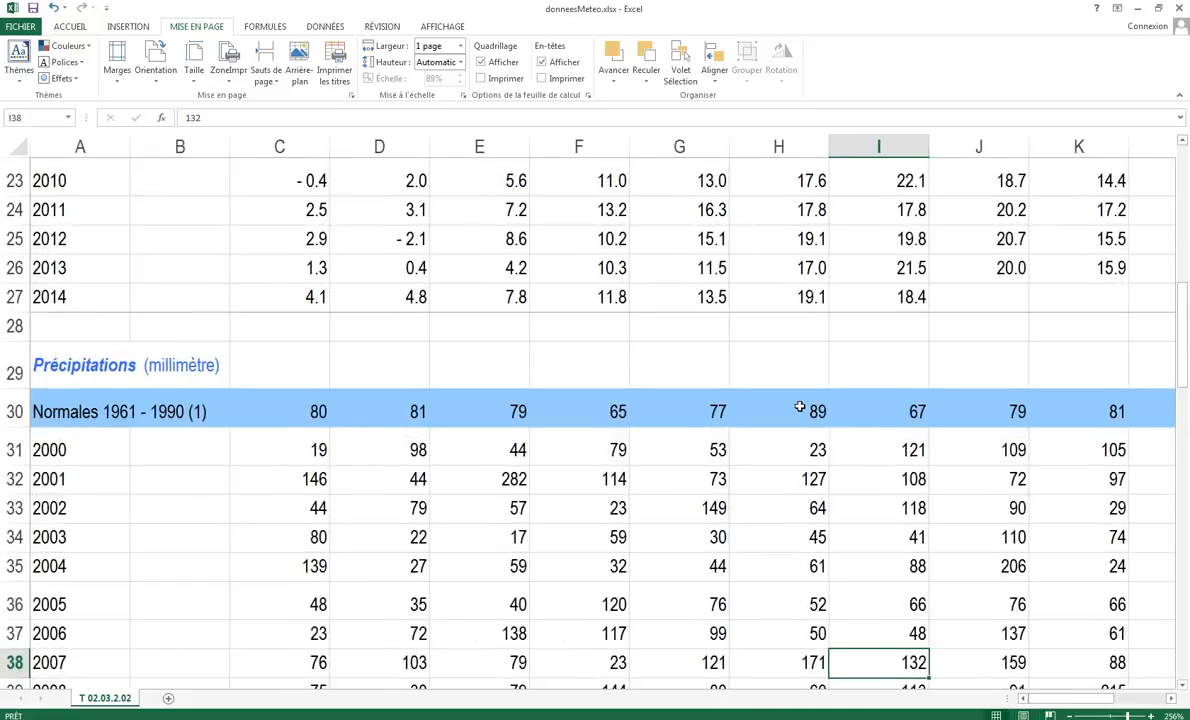
scroll(640, 364, "up", 7)
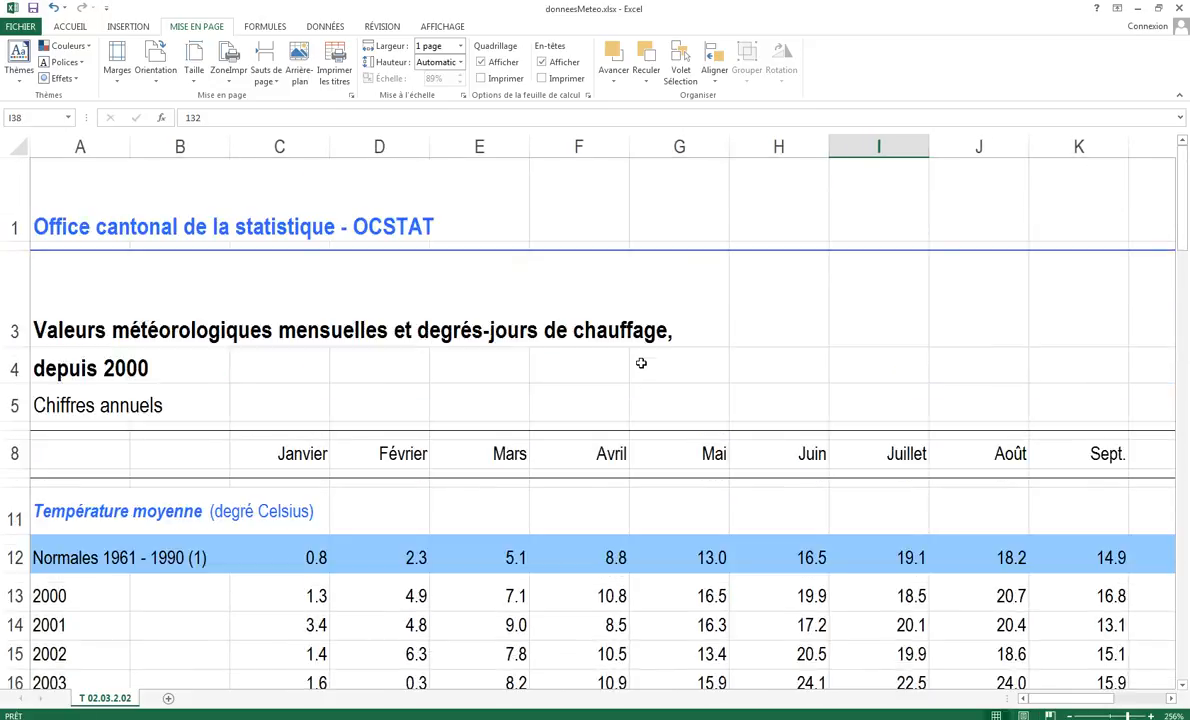